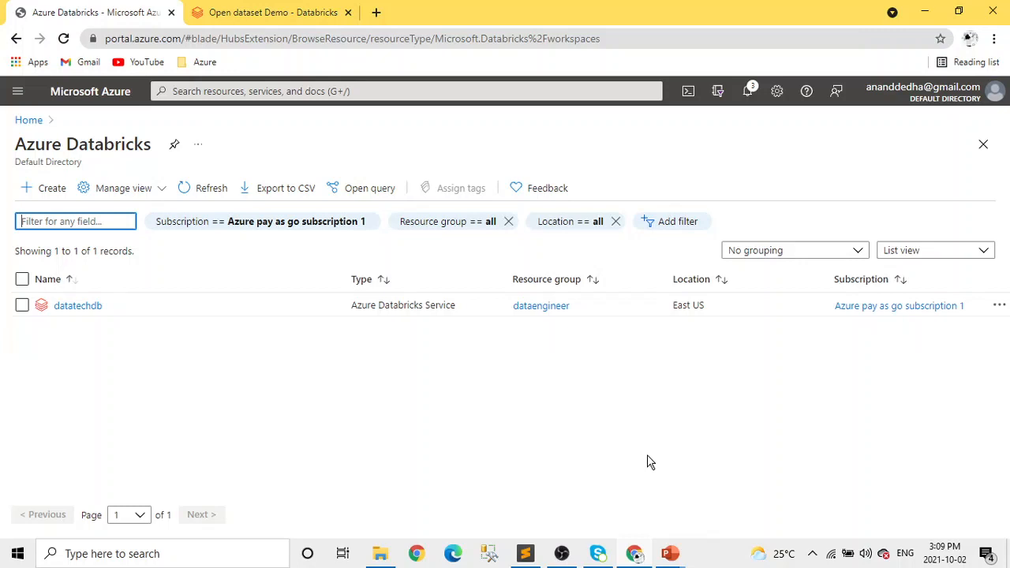
Search the Azure portal for Databricks from the home page and open the Azure Databricks service.
left_click(29, 120)
left_click(276, 91)
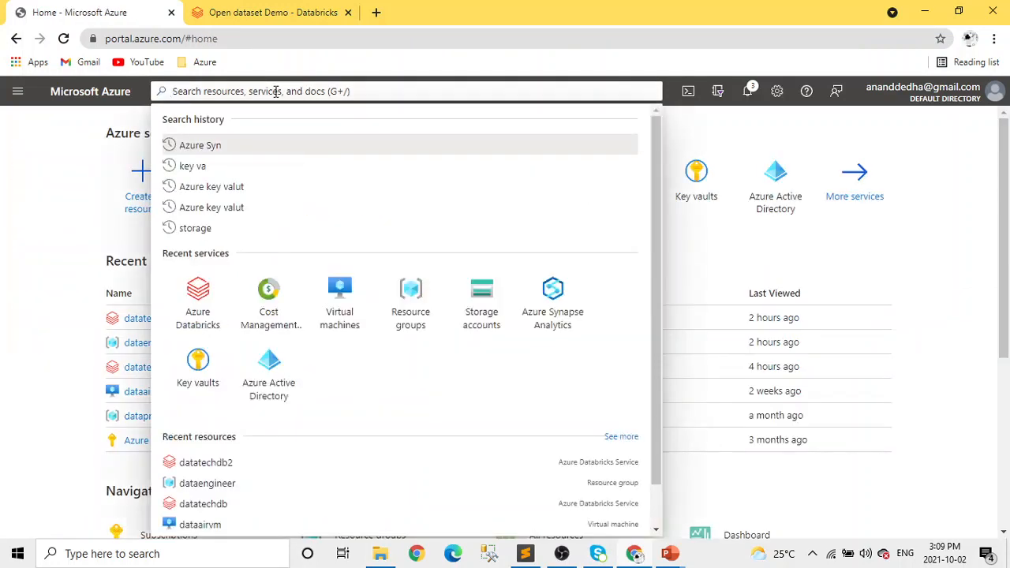
type("data")
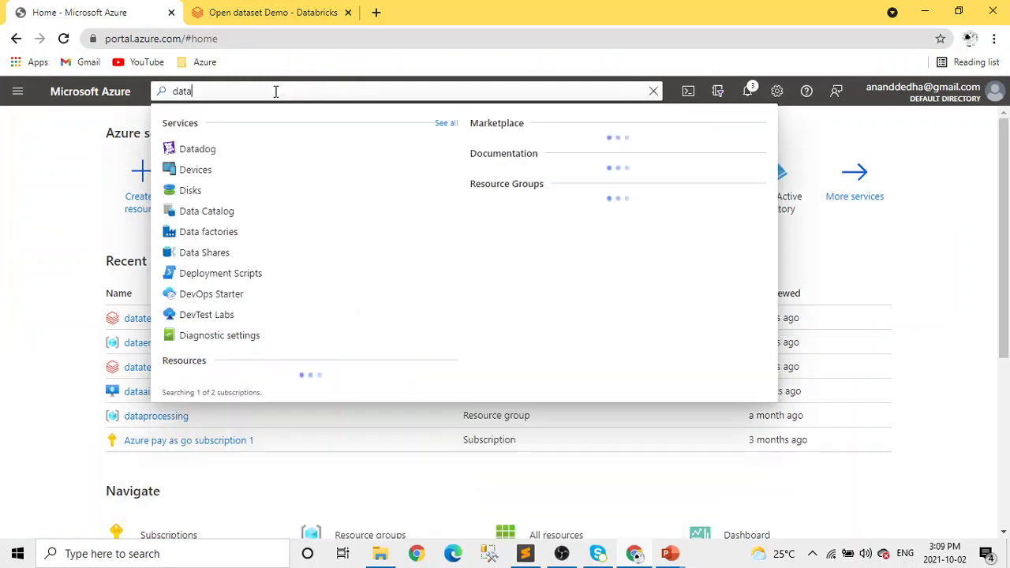
type("brciks")
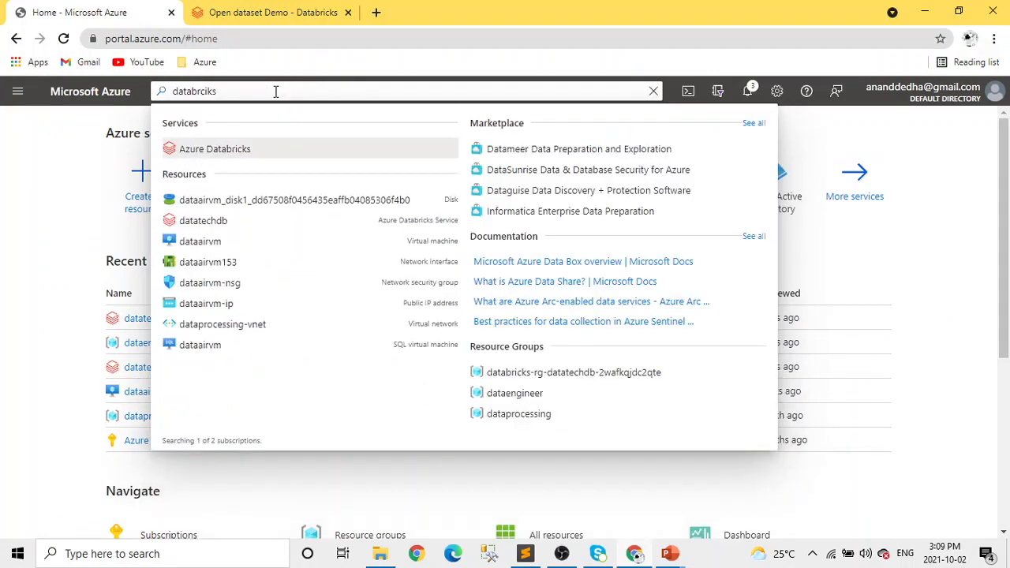
left_click(228, 151)
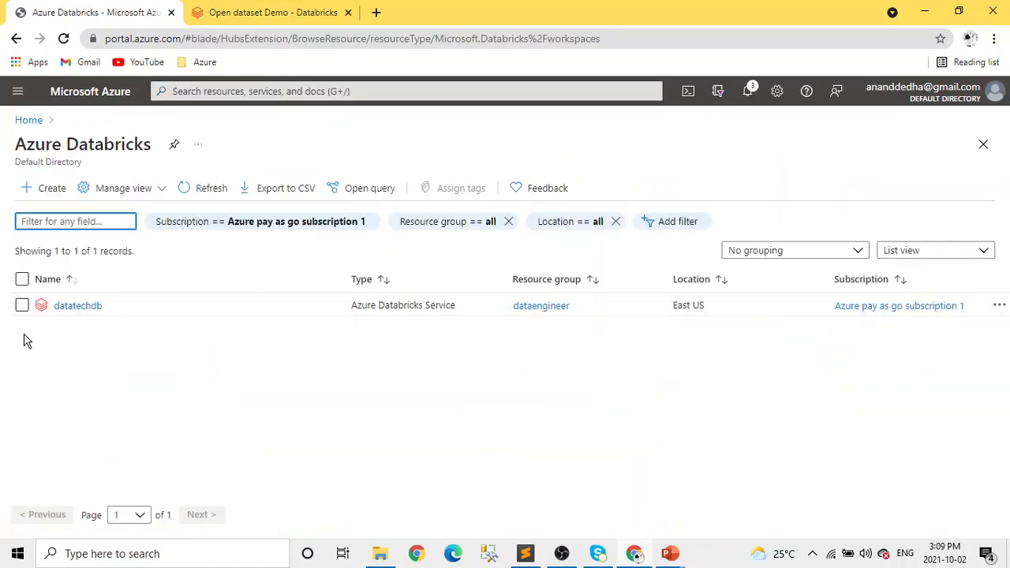
Start a new Azure Databricks workspace in the dataengineer resource group and name it datatechdemo2.
left_click(44, 198)
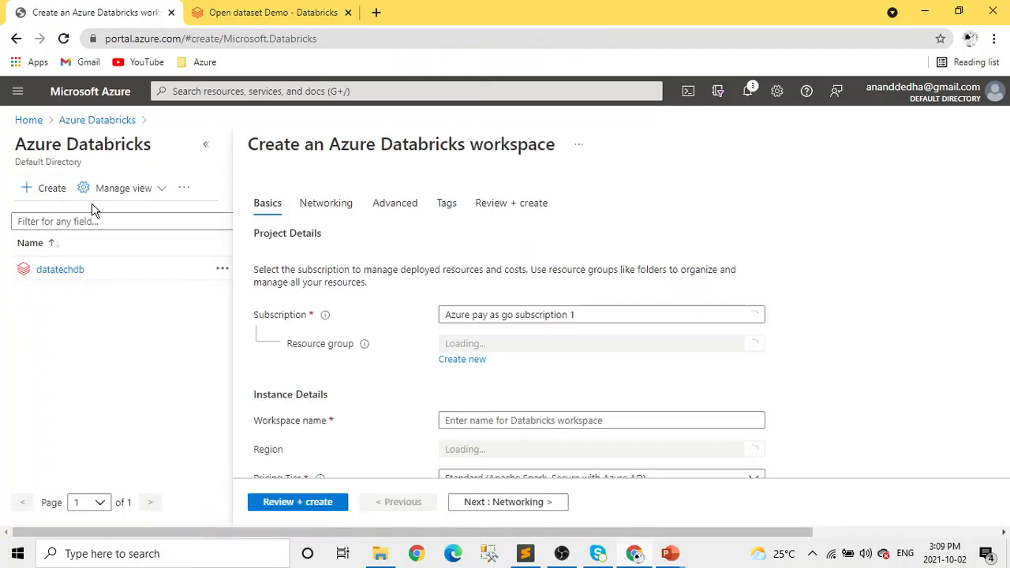
left_click(754, 346)
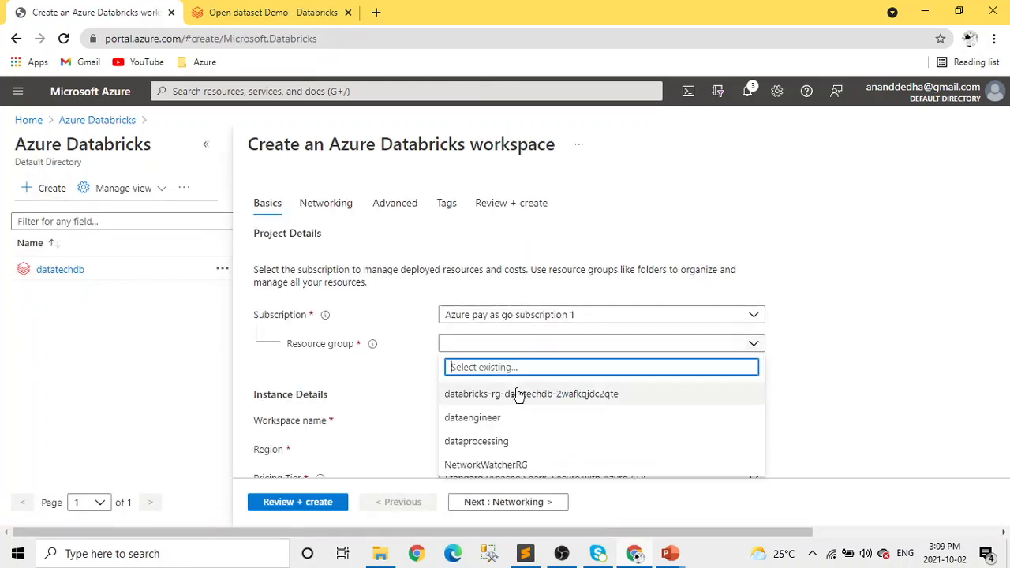
left_click(474, 427)
scroll(834, 347, "down", 1)
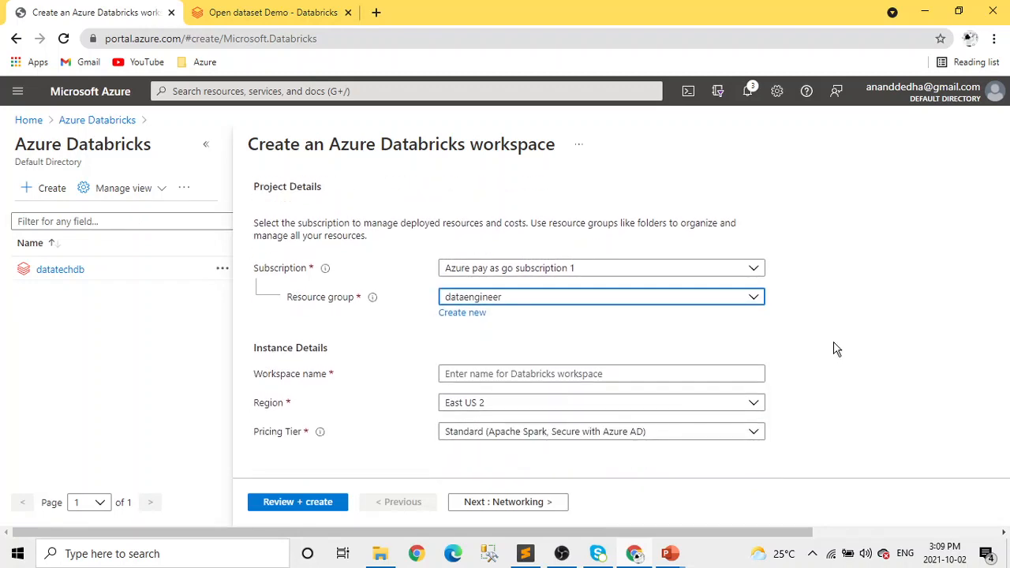
left_click(627, 380)
type("d")
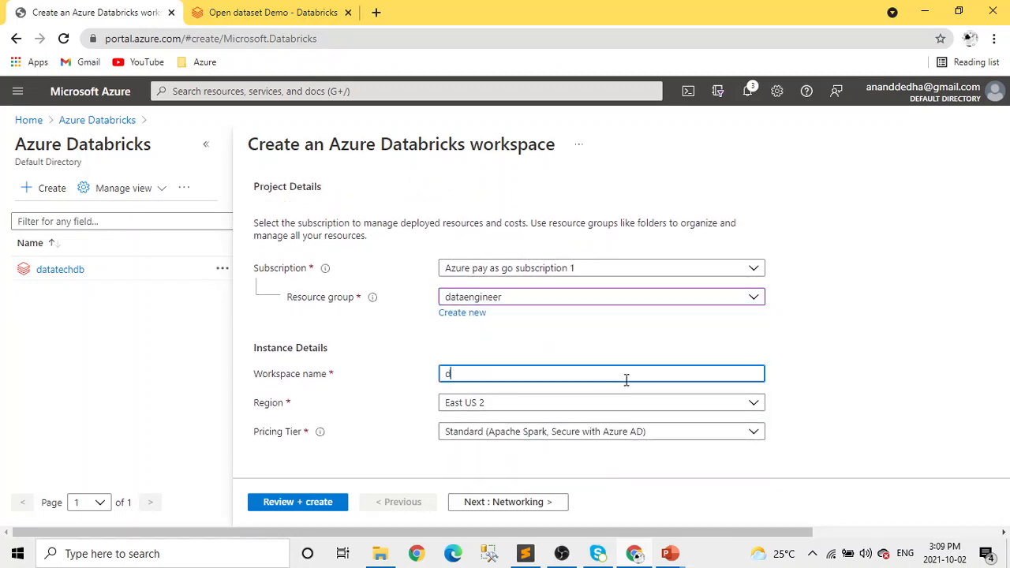
type("atatechdemo2")
Look through the pricing tier options for the new workspace and validate its configuration for review.
left_click(748, 434)
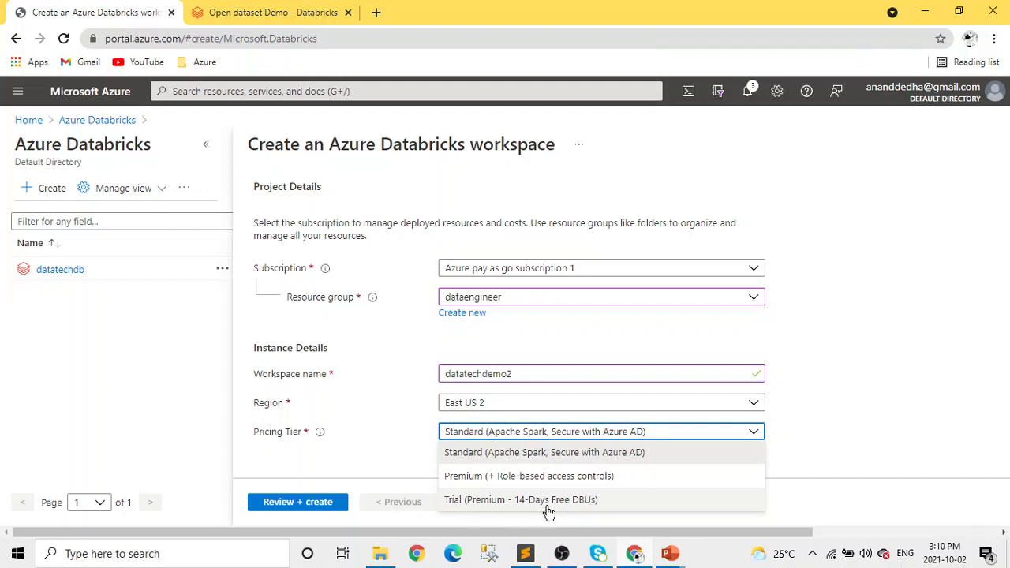
left_click(911, 402)
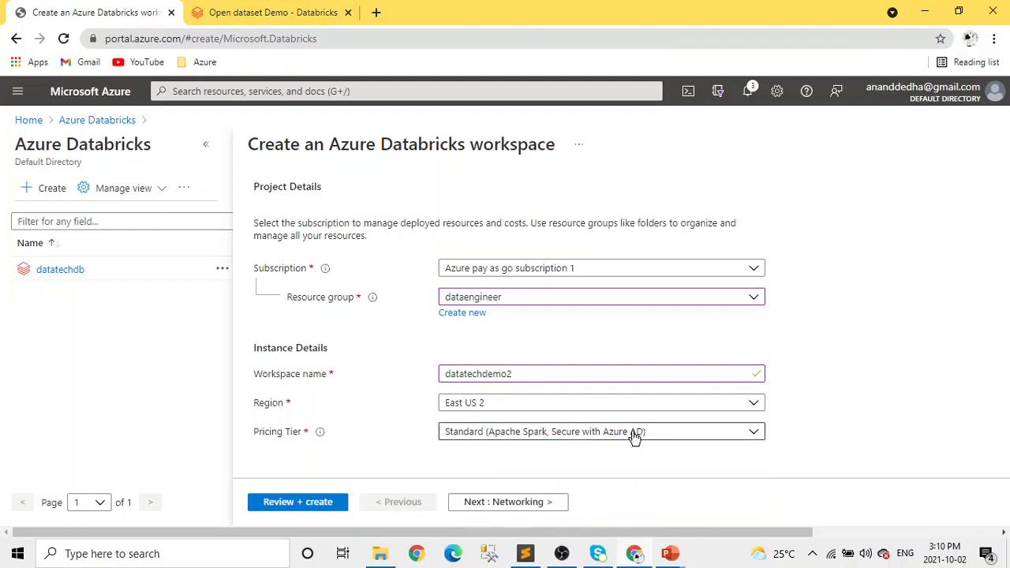
left_click(636, 435)
left_click(923, 382)
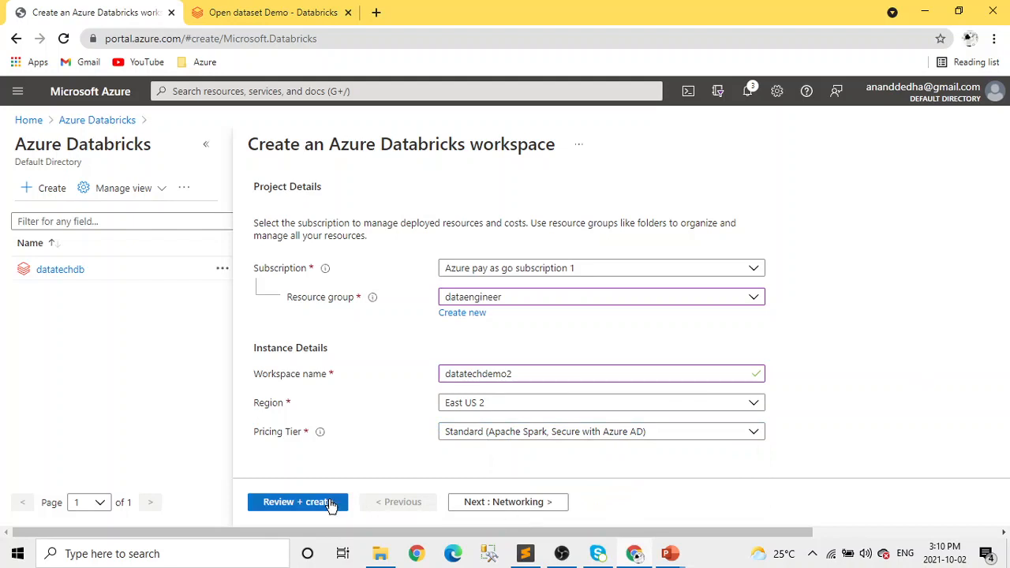
left_click(298, 505)
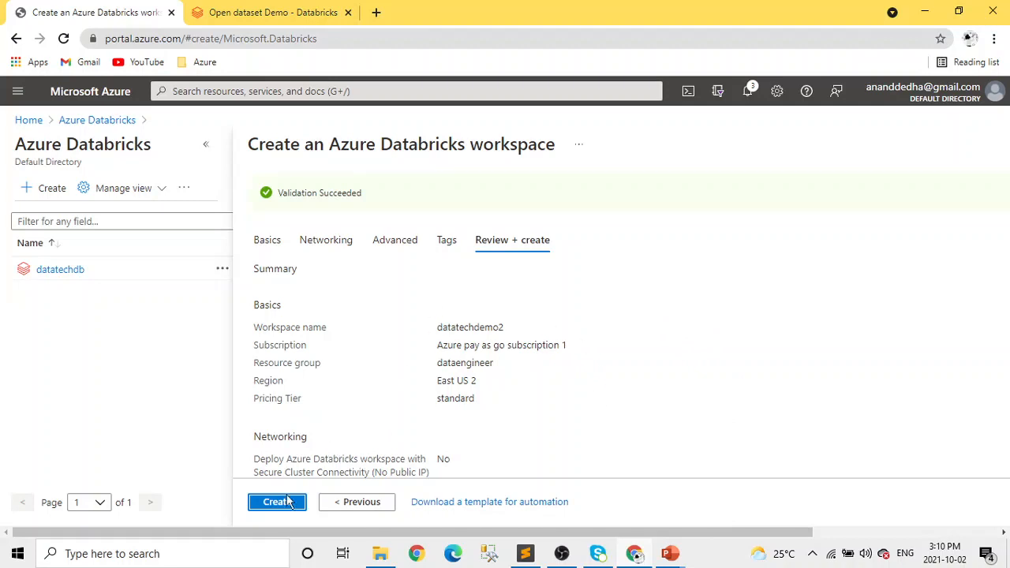
Leave the creation form, open the existing datatechdb resource and launch its Databricks workspace.
left_click(97, 120)
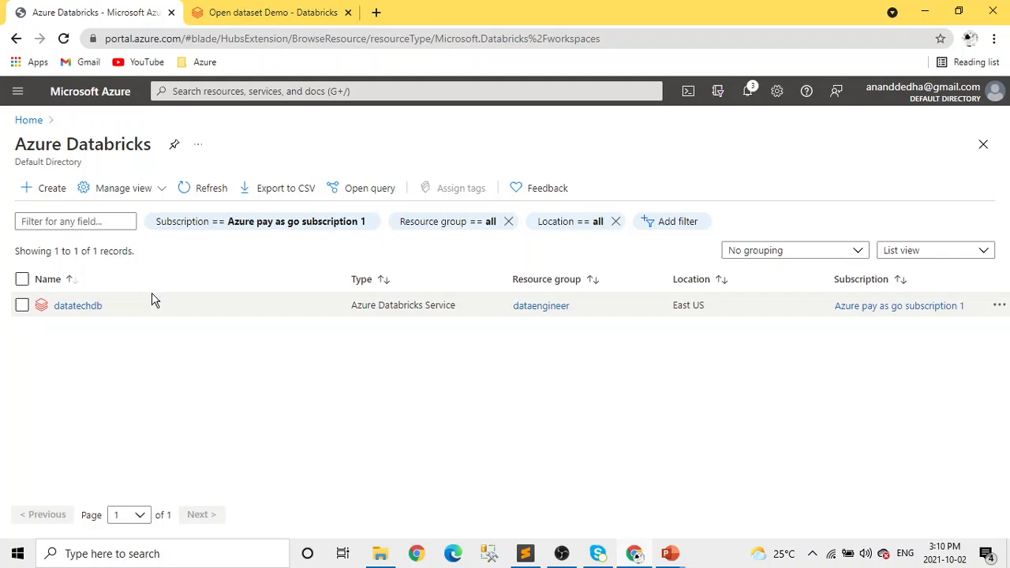
left_click(93, 307)
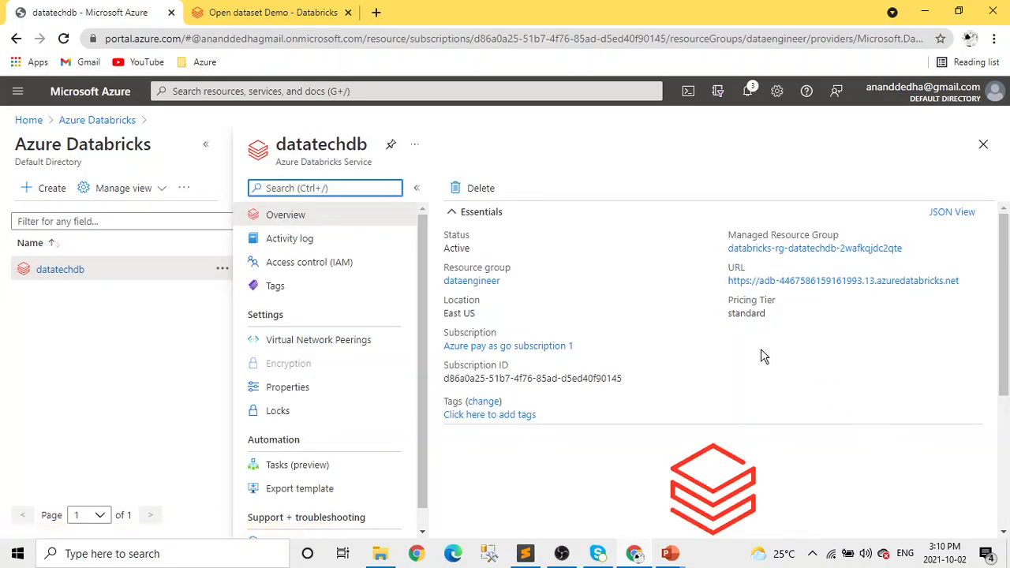
scroll(774, 433, "down", 3)
left_click(707, 331)
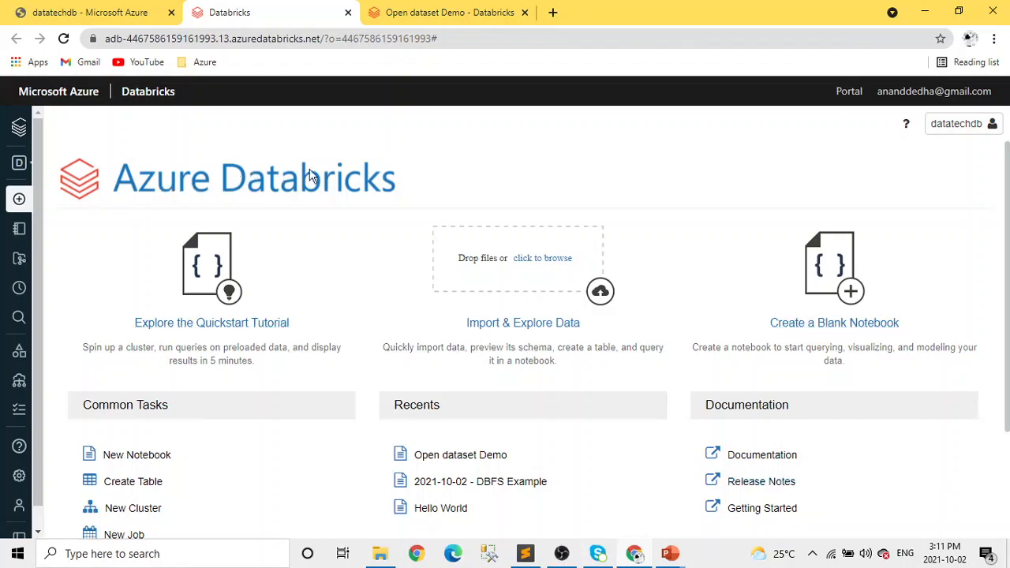
Browse the Shared and Users folders of the Databricks workspace, and view the Repos area.
mouse_move(40, 227)
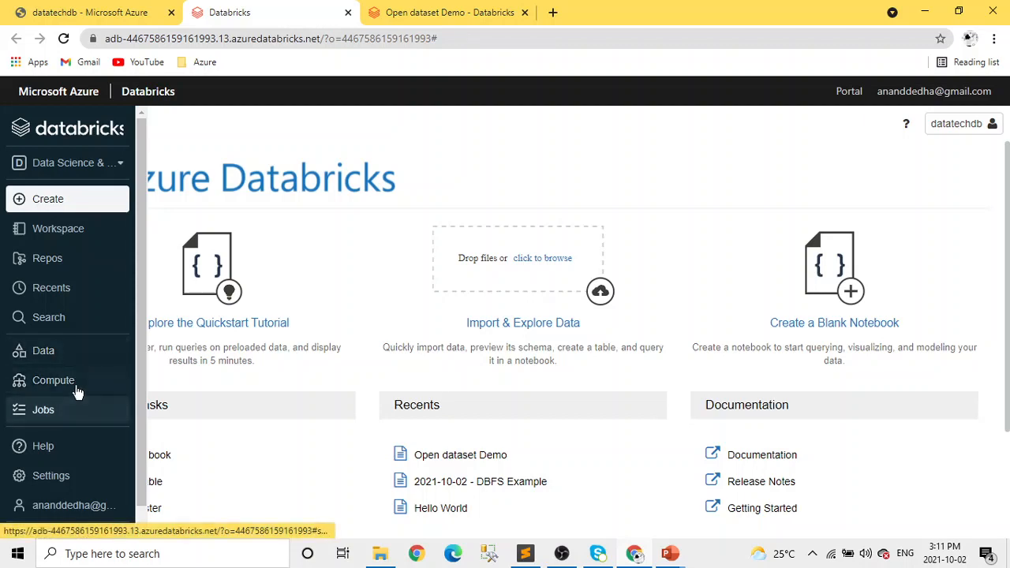
left_click(84, 235)
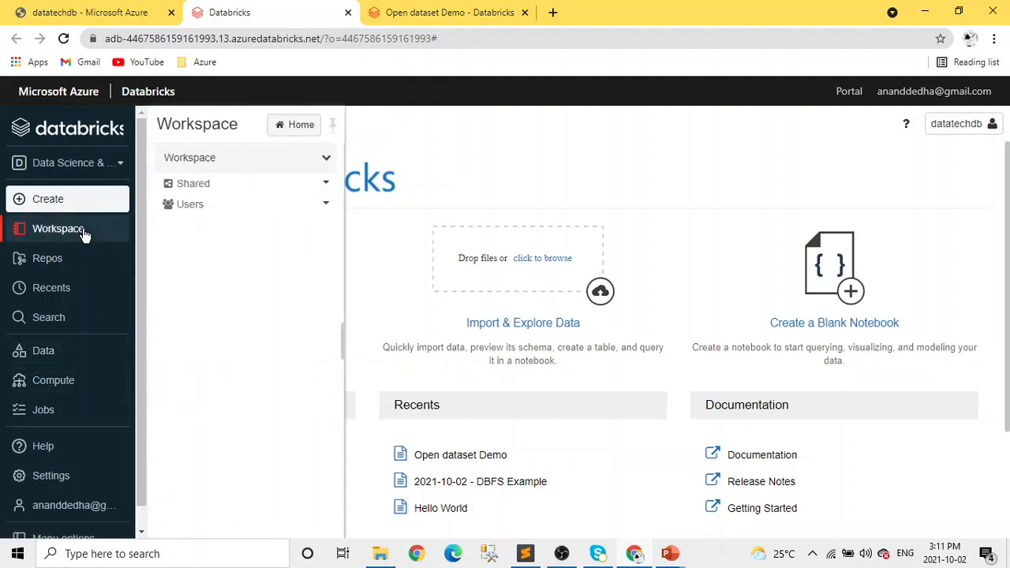
left_click(324, 161)
left_click(178, 248)
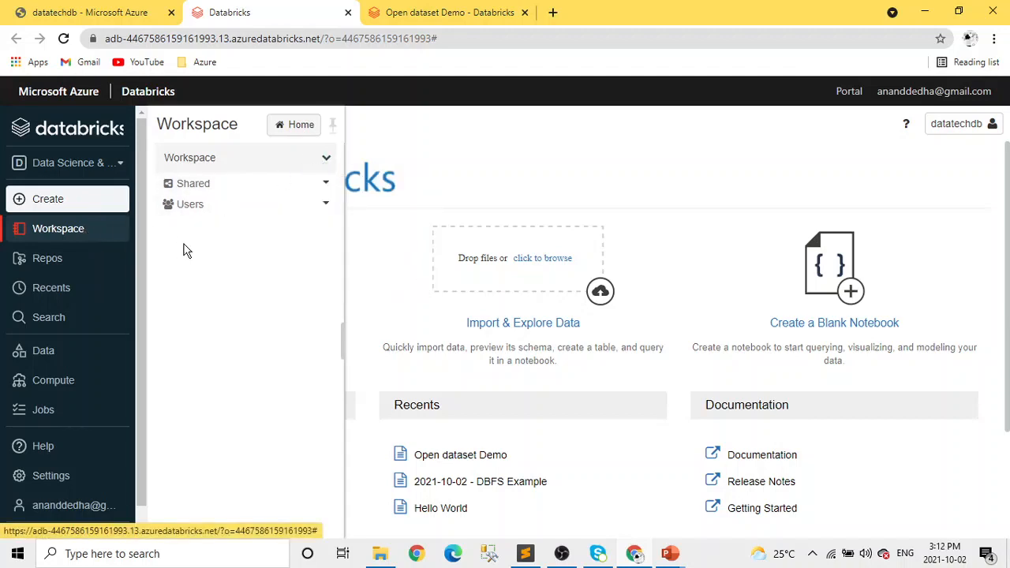
left_click(326, 207)
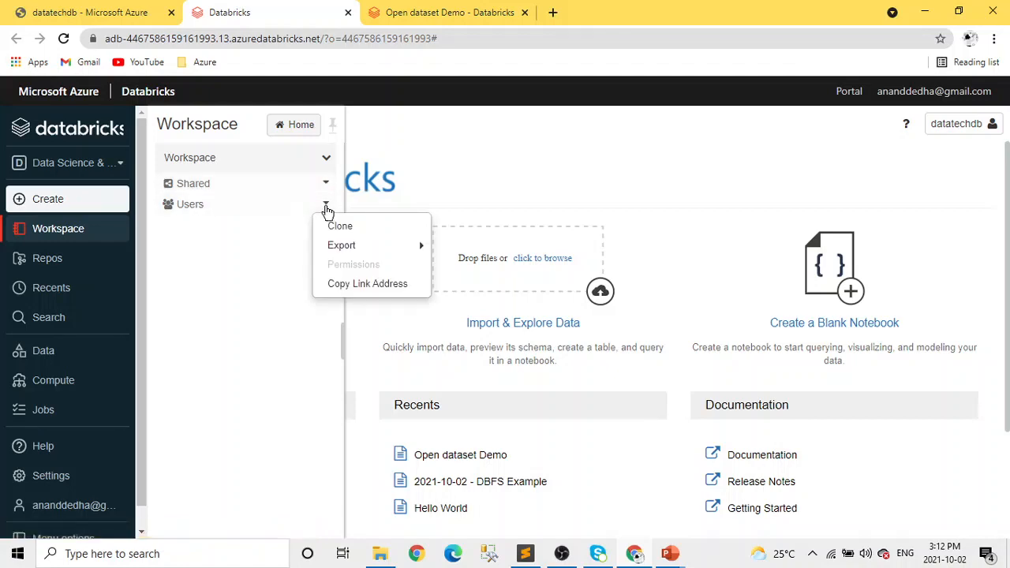
left_click(302, 208)
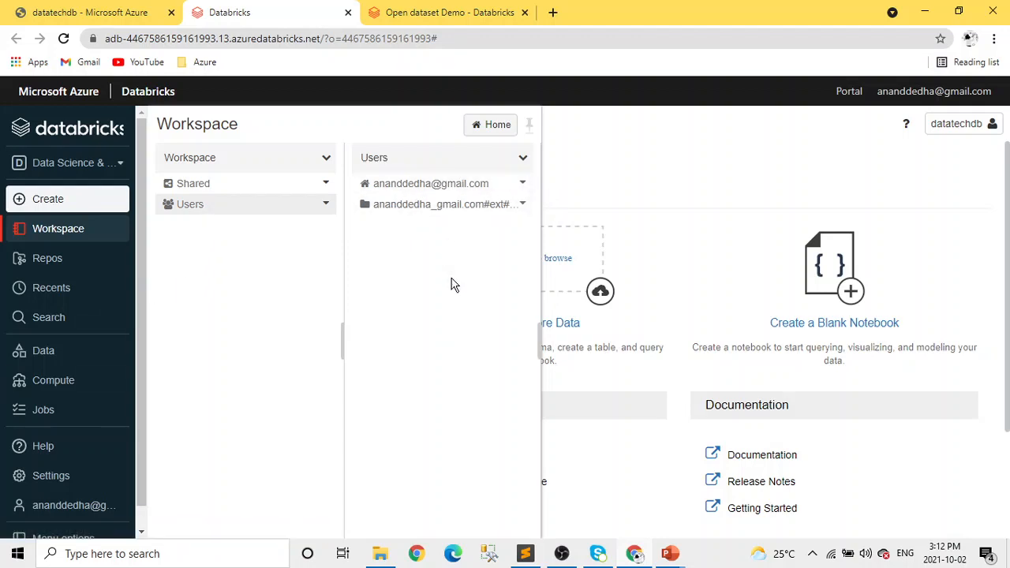
left_click(248, 189)
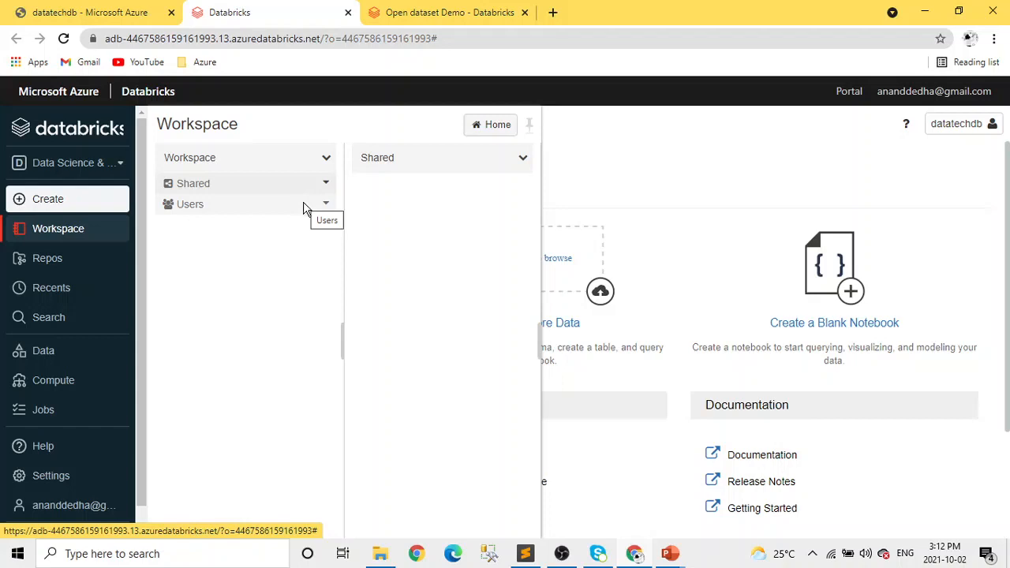
left_click(225, 207)
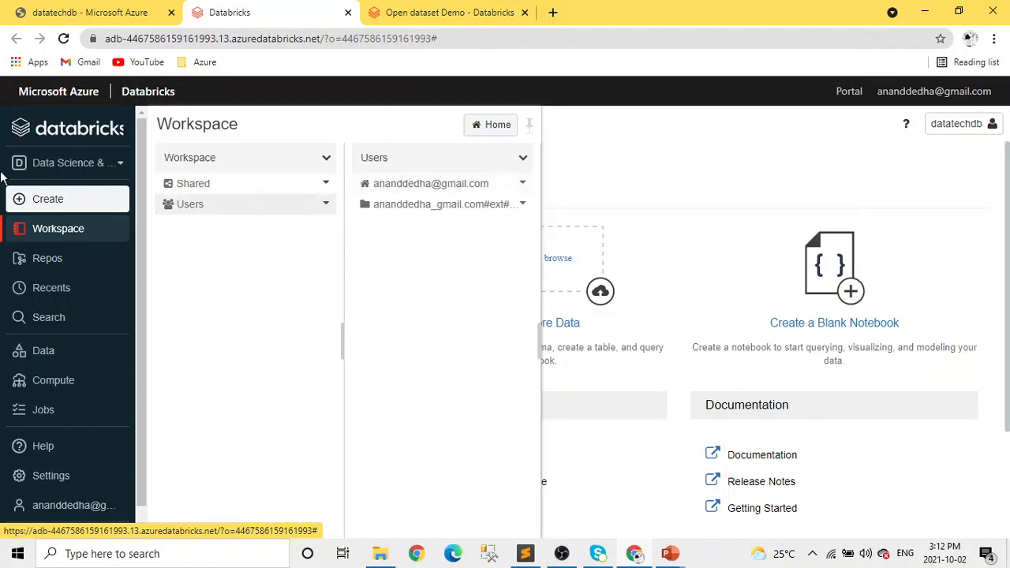
left_click(71, 259)
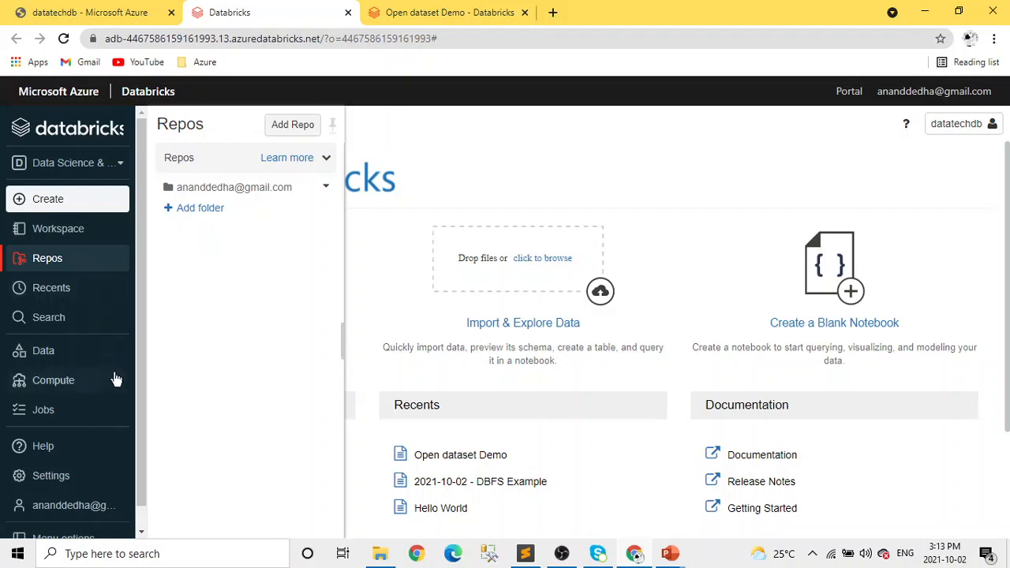
Examine the all-purpose clusters, job clusters and pools in the workspace's compute resources.
left_click(86, 391)
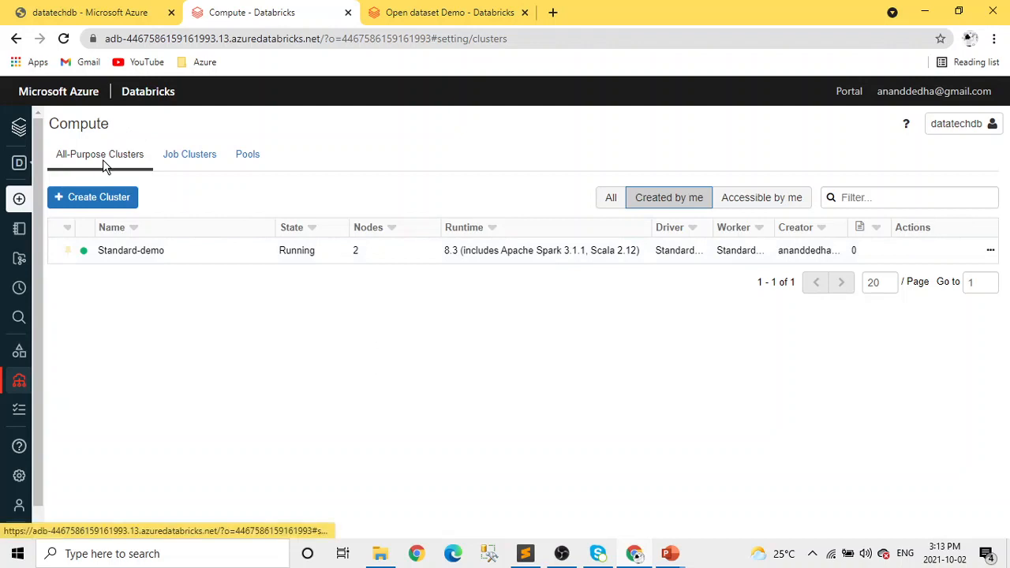
left_click(183, 162)
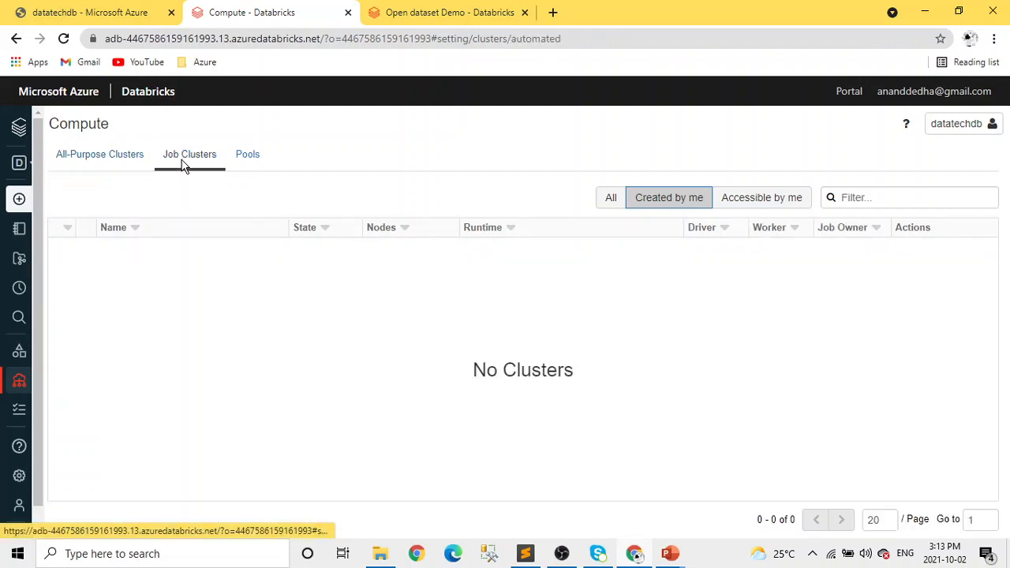
left_click(243, 164)
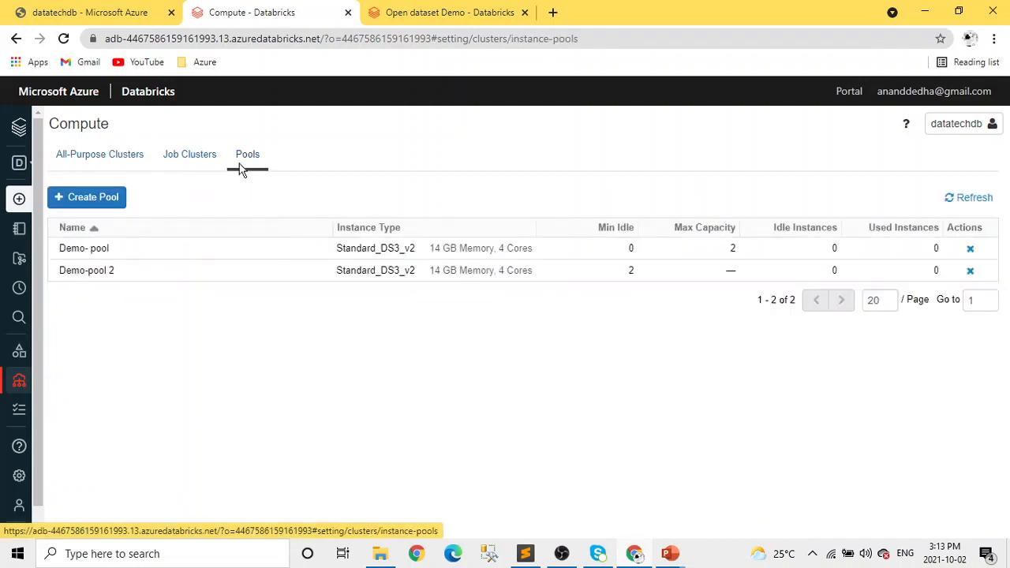
left_click(129, 162)
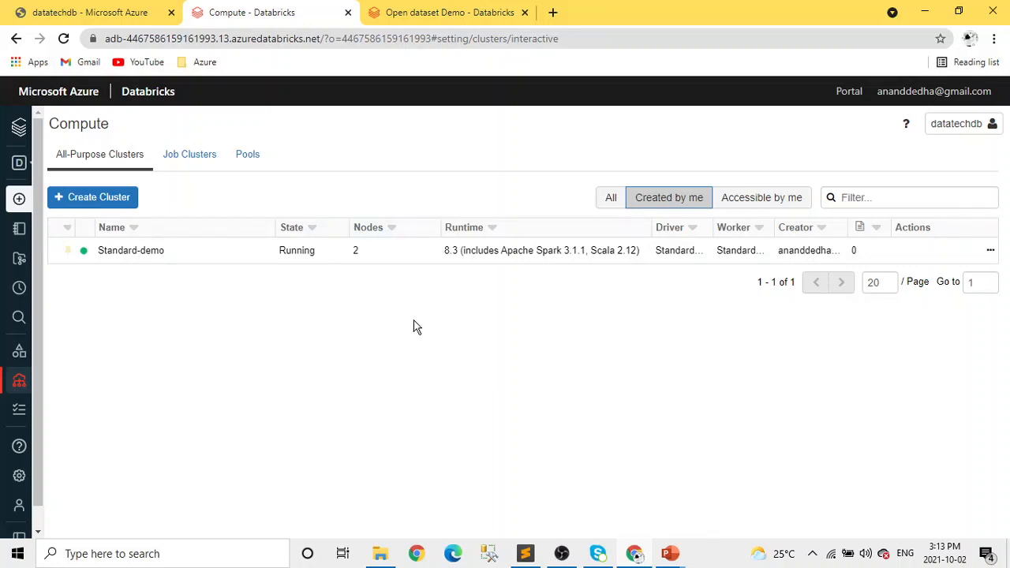
Start a new all-purpose cluster and name it datatechcluster2.
left_click(96, 205)
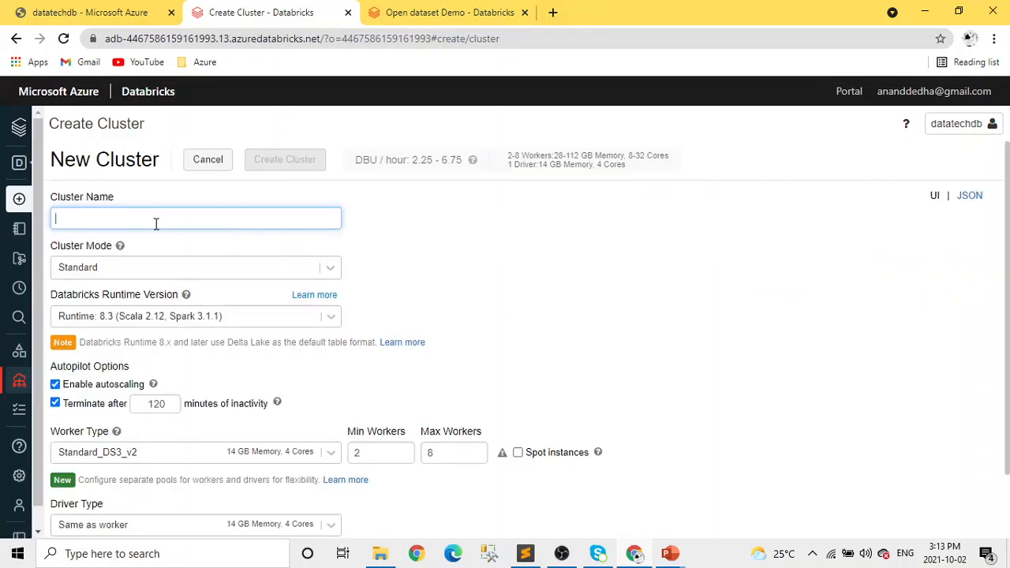
left_click(157, 221)
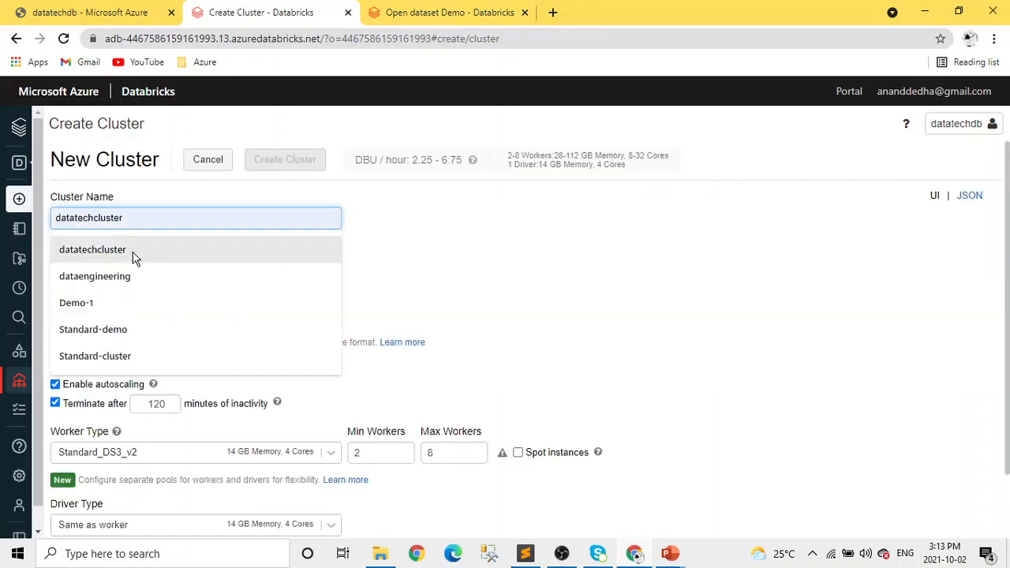
left_click(134, 251)
type("2")
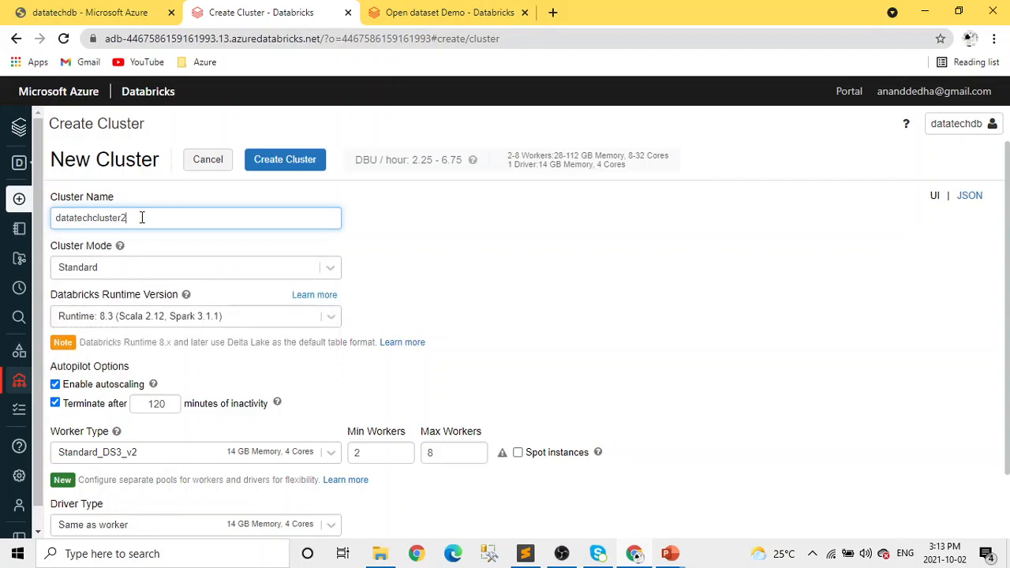
Look through the available cluster modes for the new cluster, keeping Standard.
mouse_move(67, 253)
left_click(332, 271)
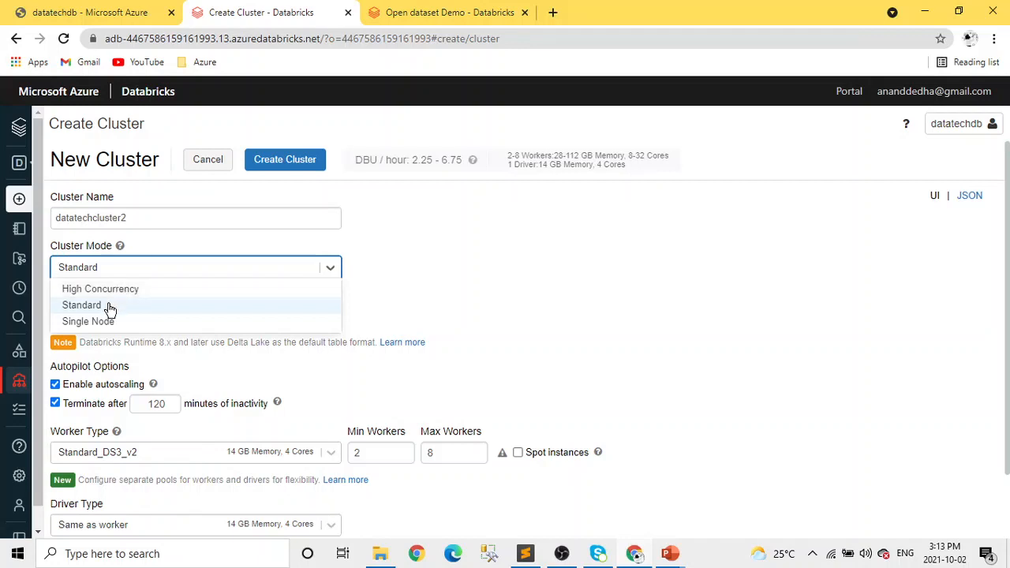
left_click(411, 271)
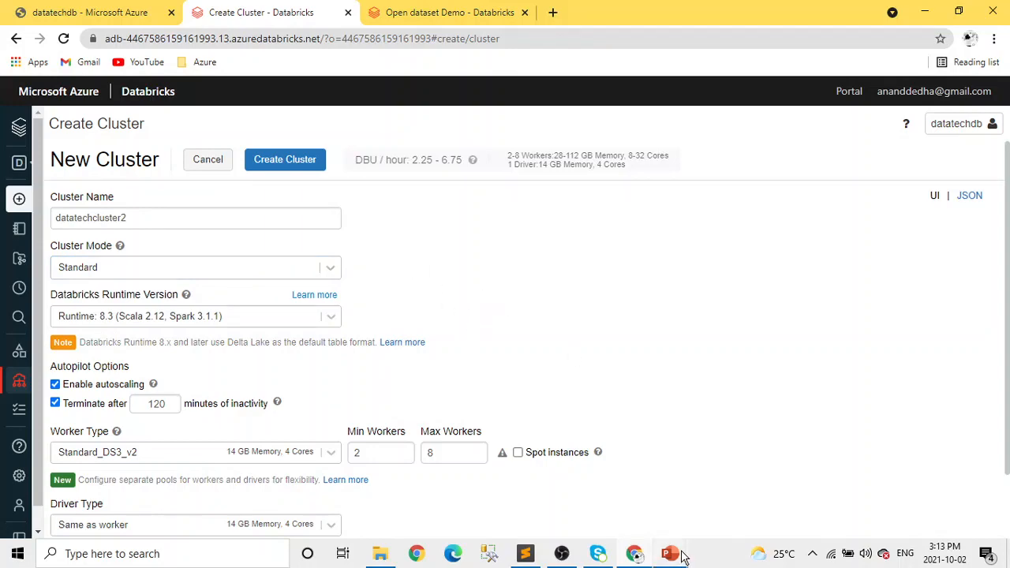
Switch to the PowerPoint slide show and advance to the slide on what to select for a cluster.
mouse_move(684, 555)
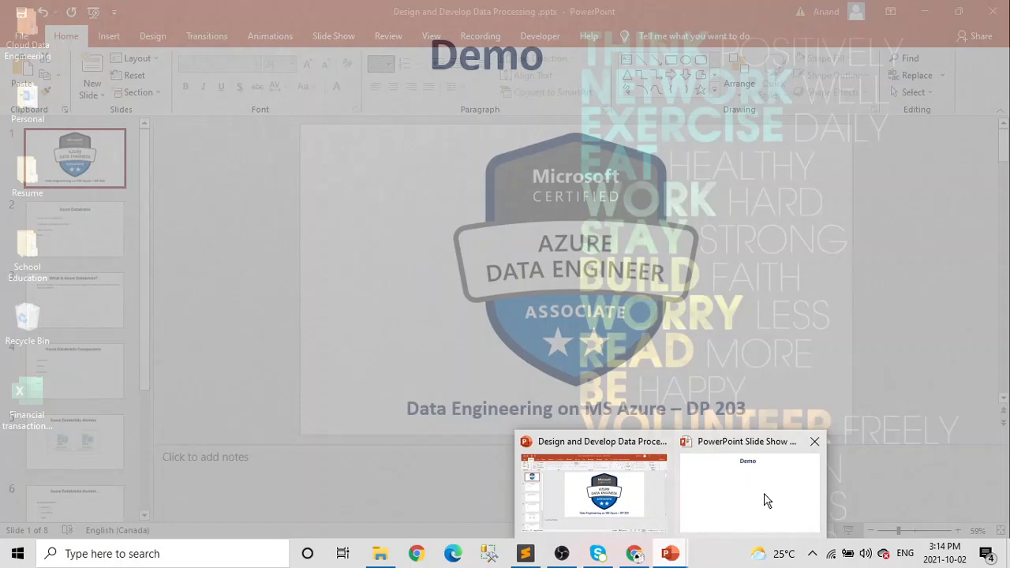
left_click(764, 502)
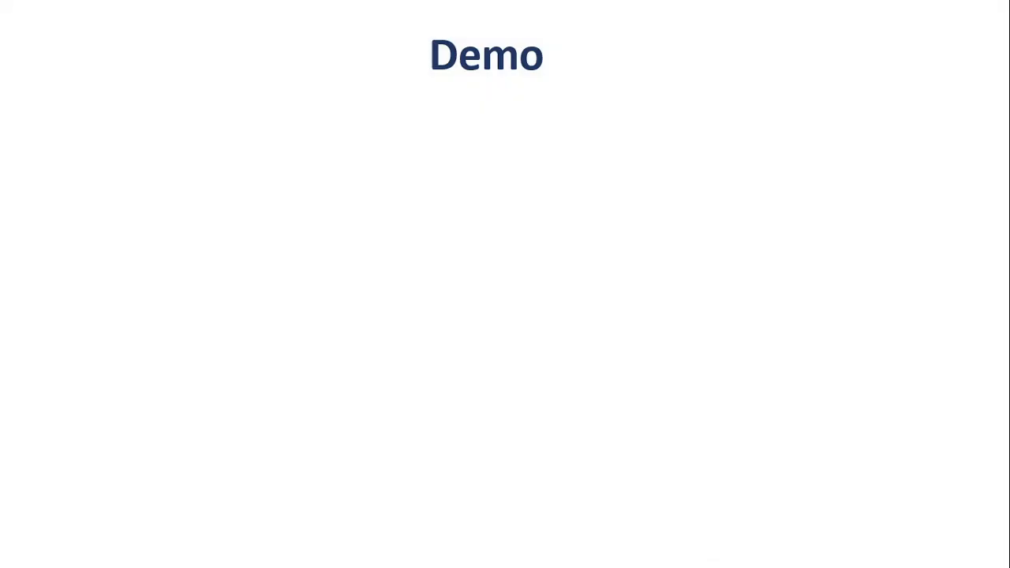
key("Right")
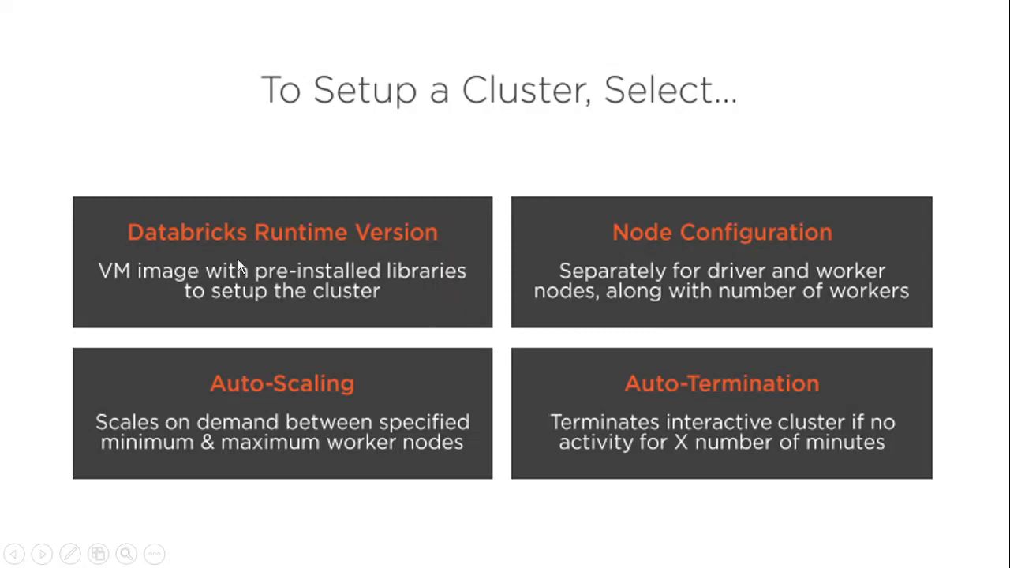
Switch back to the browser and look through the Standard and ML Databricks runtime versions, keeping Runtime 8.3.
key("alt+Tab")
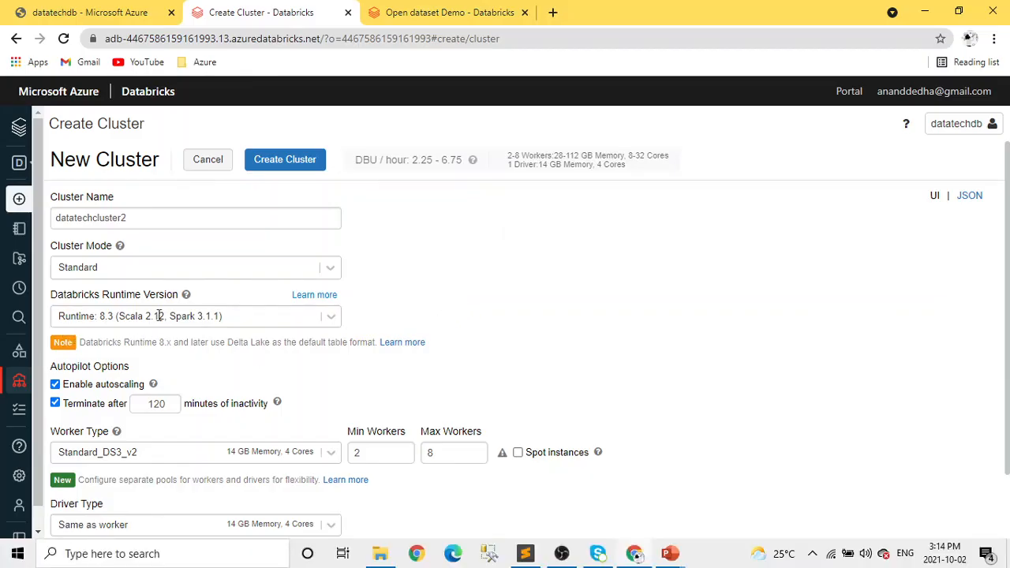
left_click(341, 318)
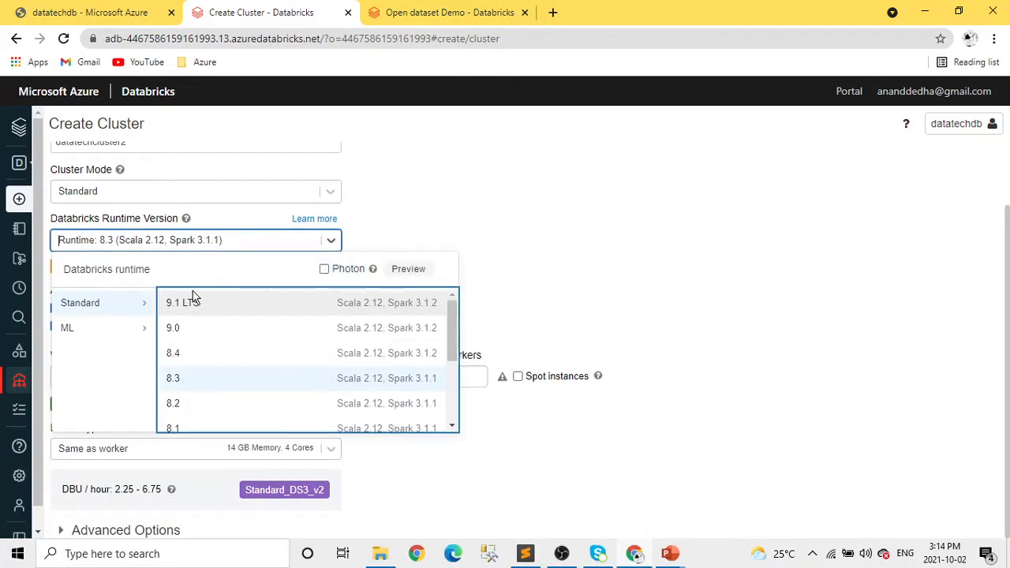
scroll(309, 340, "down", 3)
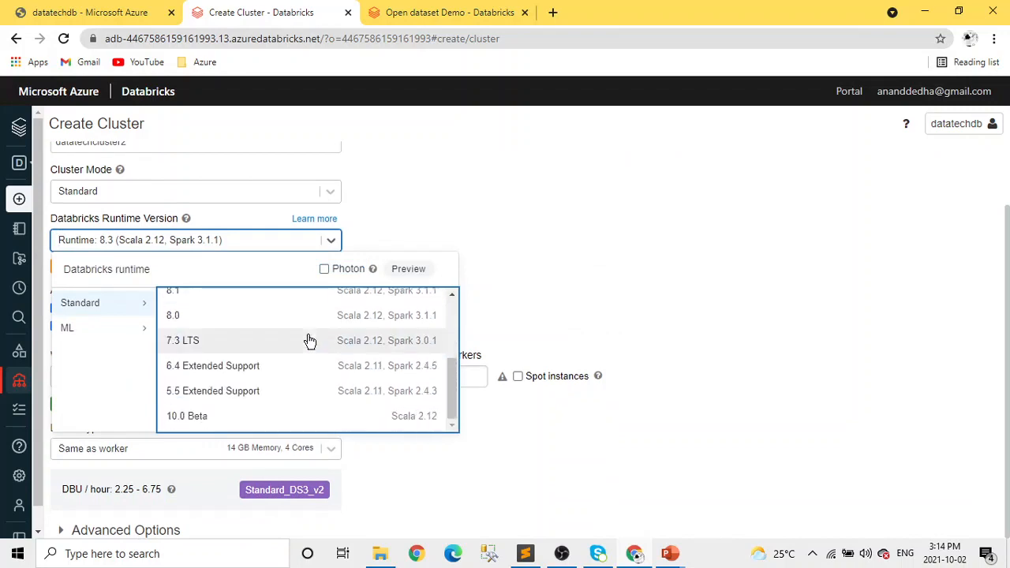
scroll(348, 403, "up", 3)
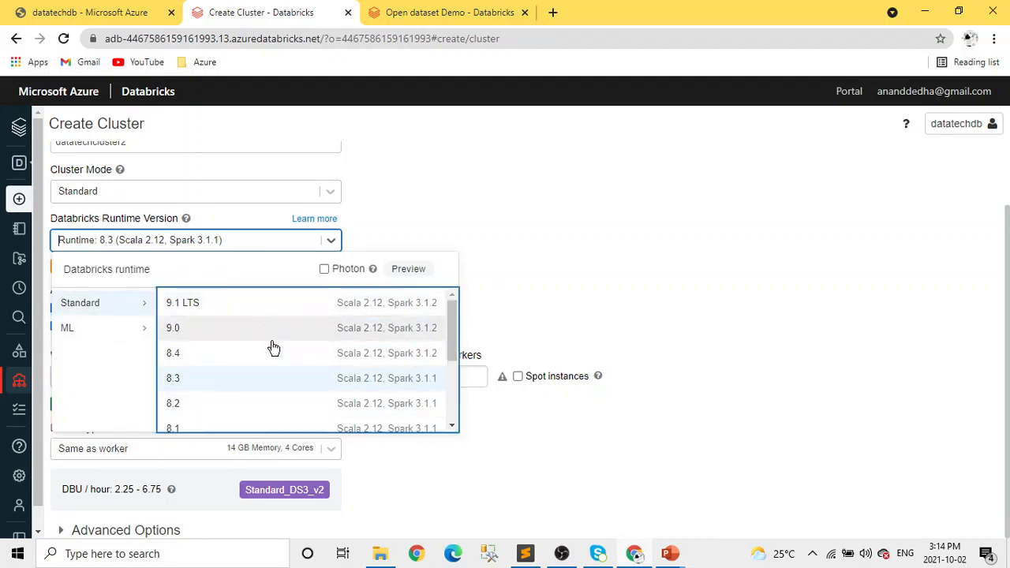
left_click(114, 337)
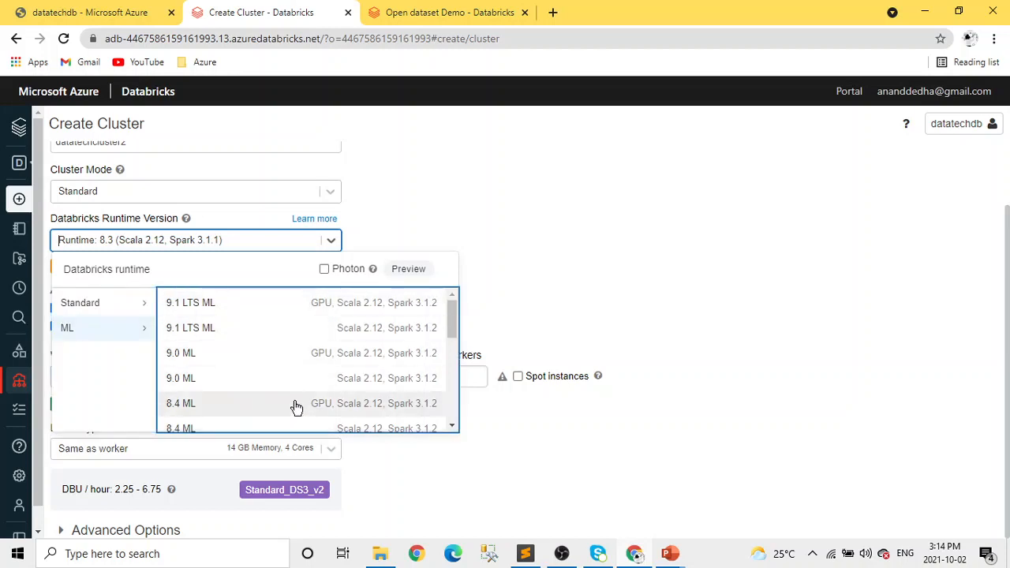
scroll(295, 405, "down", 5)
scroll(294, 405, "up", 6)
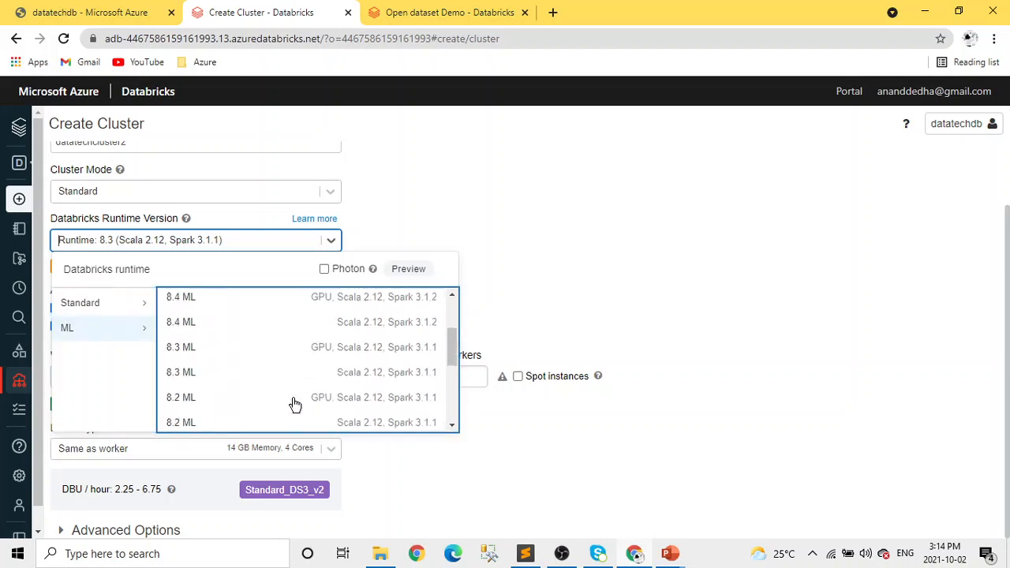
left_click(118, 315)
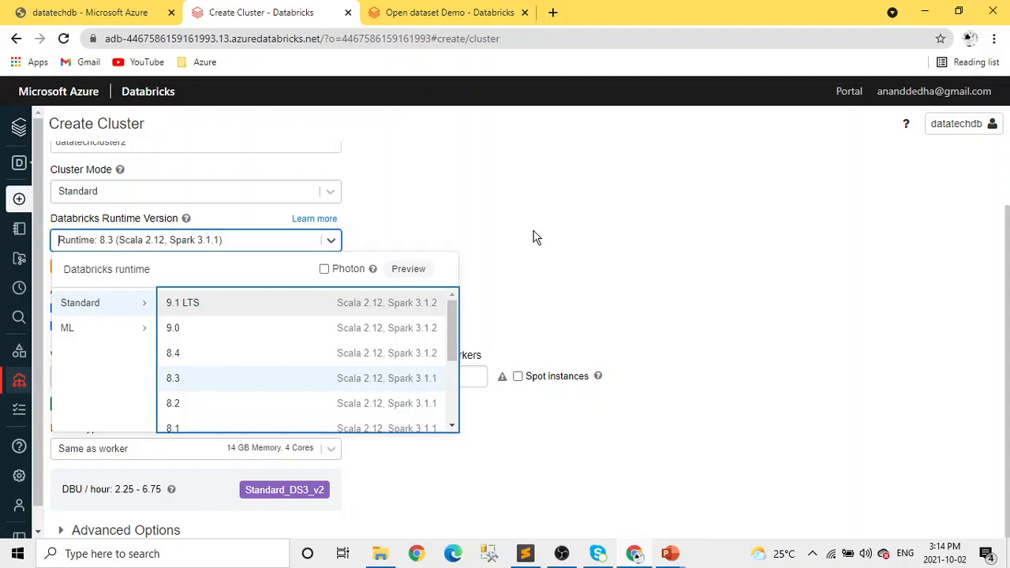
left_click_drag(453, 354, 446, 330)
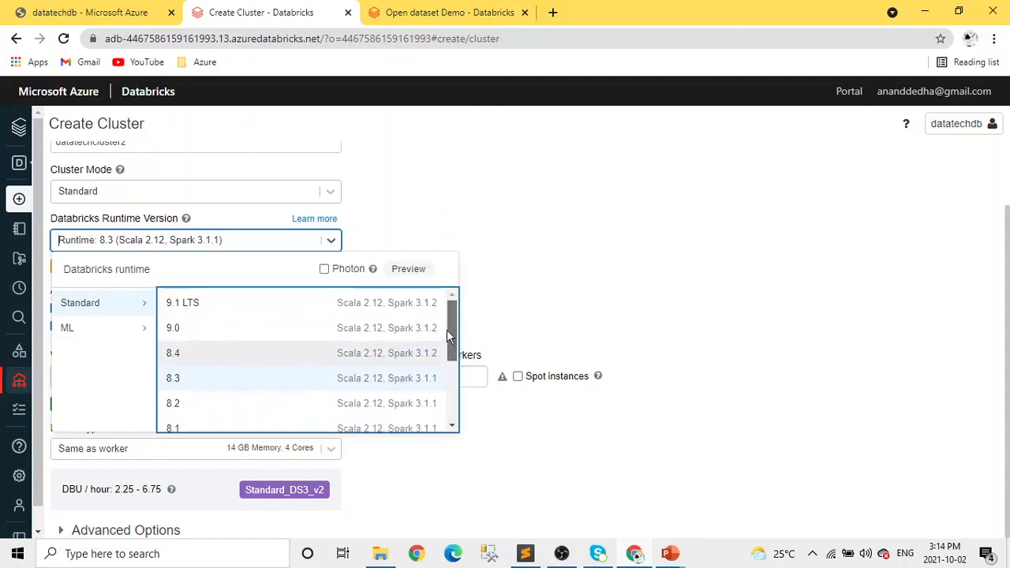
left_click(506, 278)
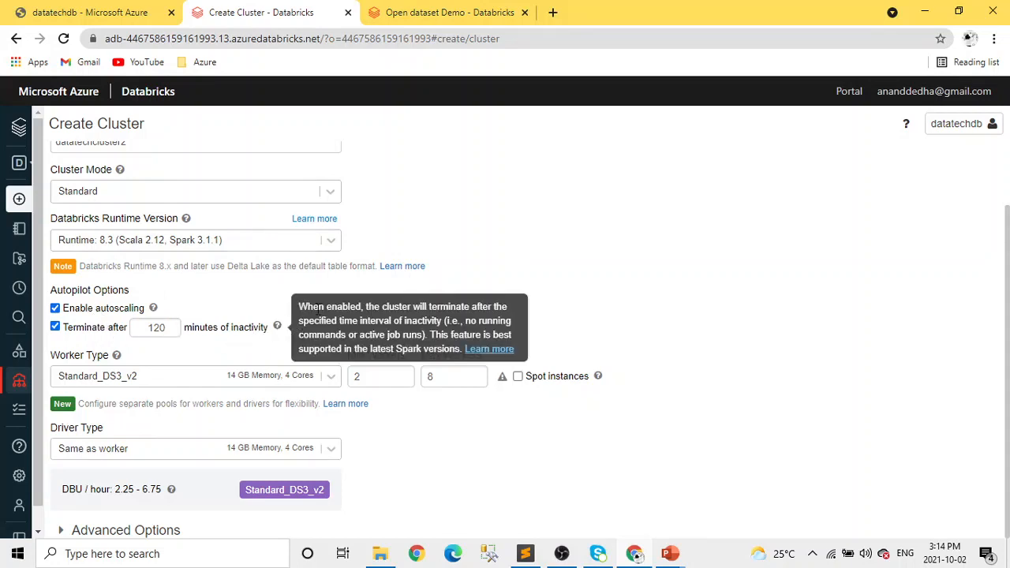
Turn autoscaling off to view the fixed worker count setting, and turn it back on.
mouse_move(277, 326)
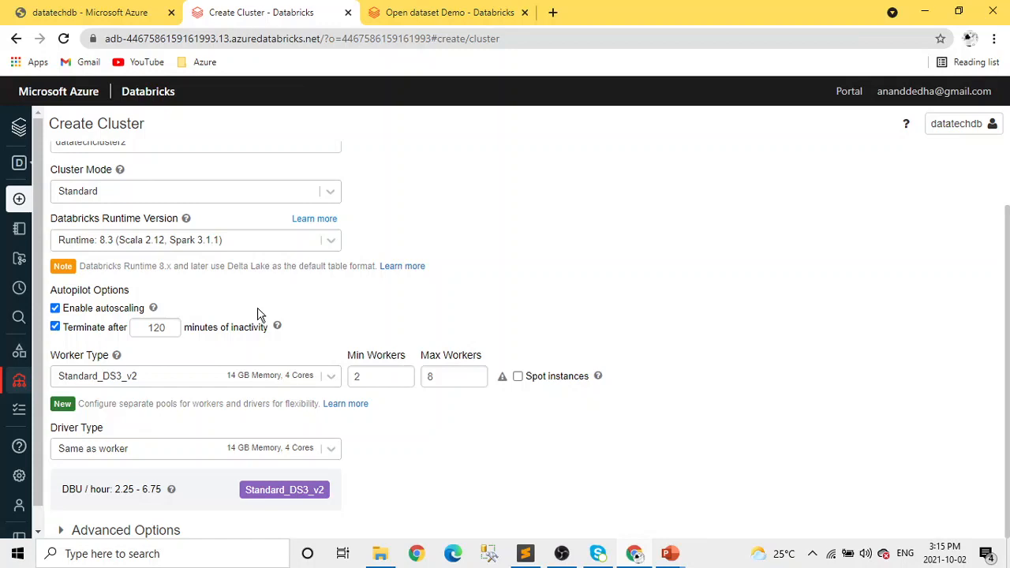
left_click(55, 308)
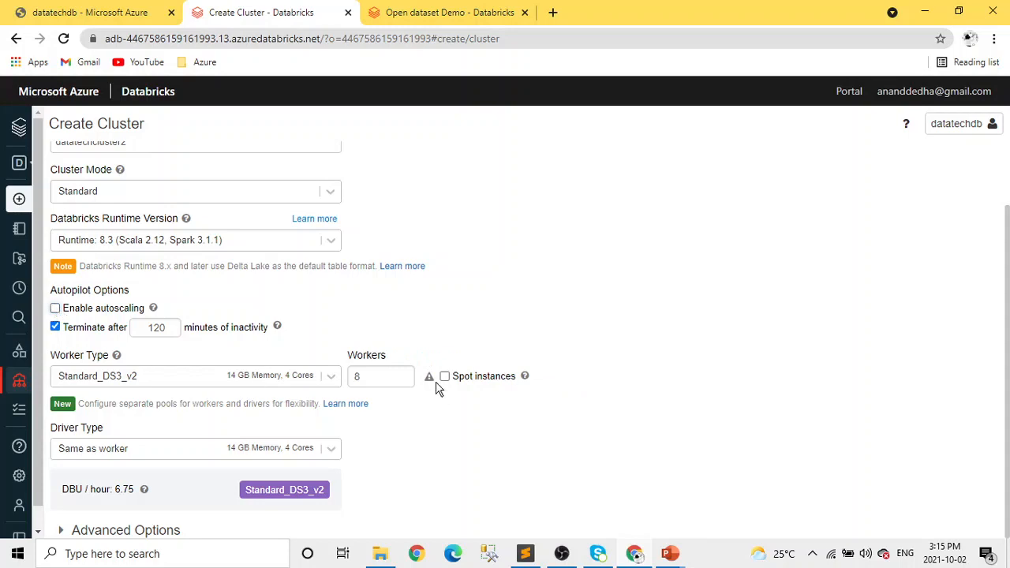
left_click(63, 310)
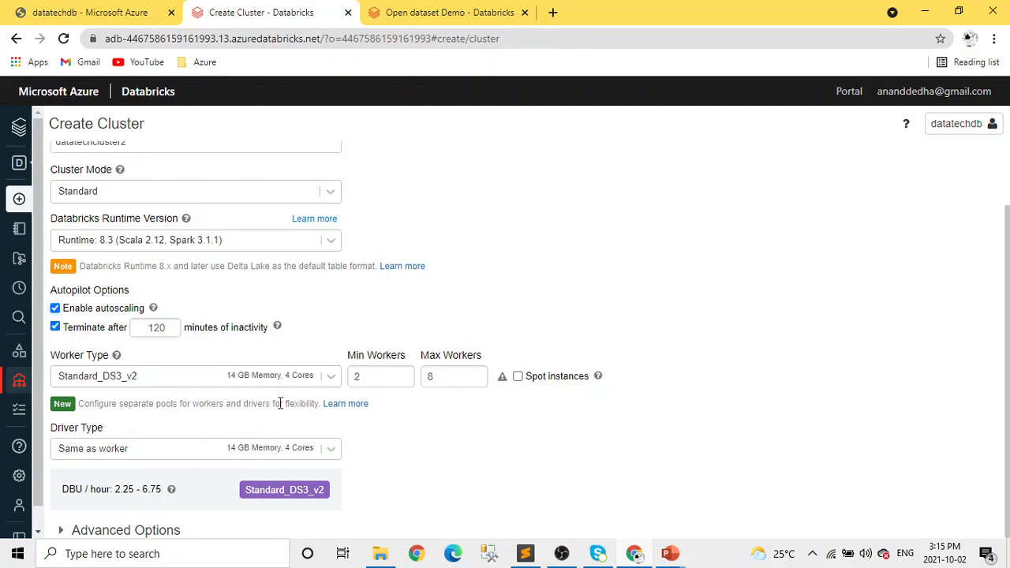
Look through the available worker and driver types, keeping Standard_DS3_v2 for workers and Same as worker for the driver.
left_click(333, 378)
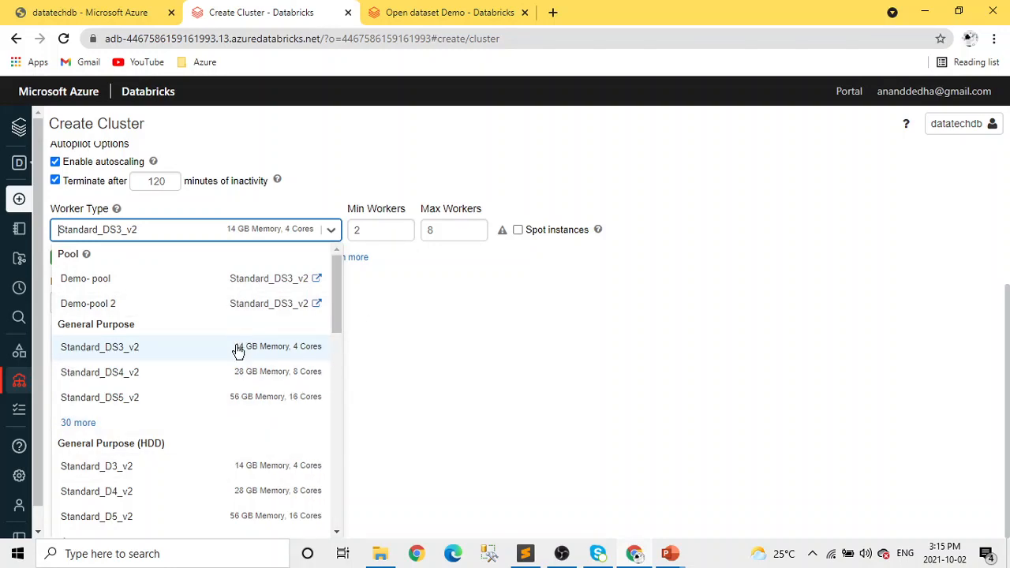
left_click(354, 358)
left_click(338, 378)
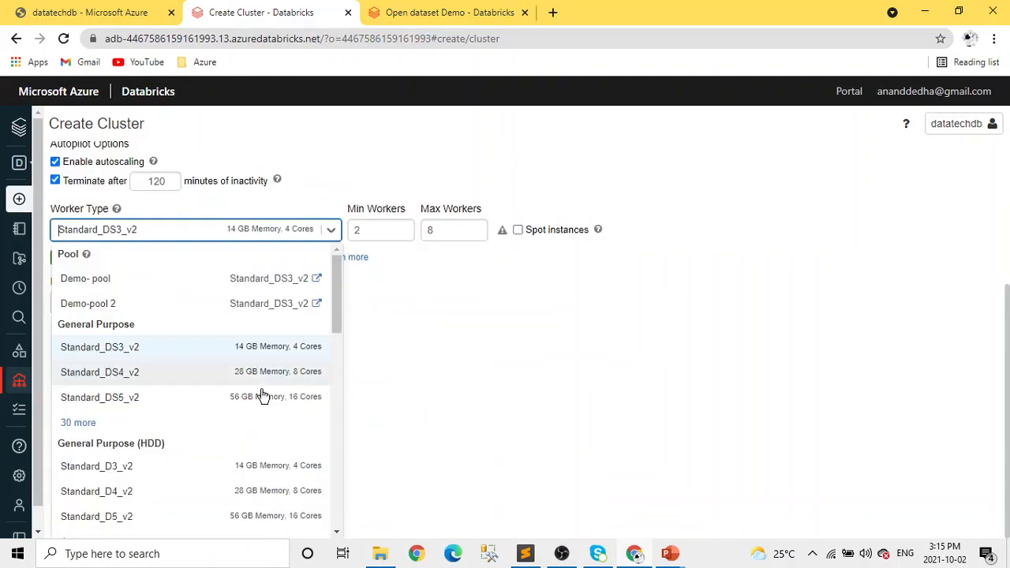
scroll(263, 398, "down", 8)
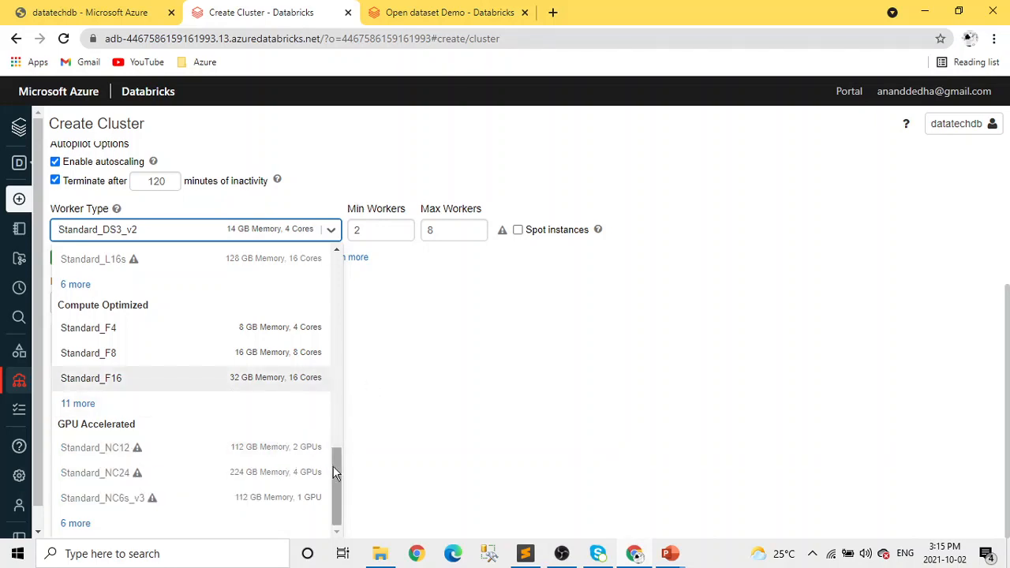
left_click_drag(336, 471, 331, 287)
left_click(403, 309)
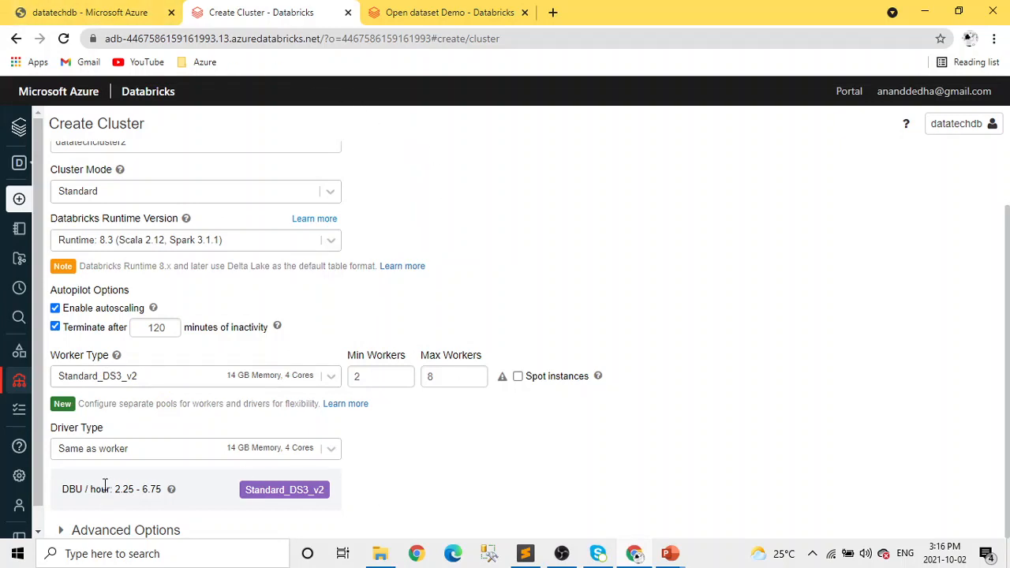
left_click(335, 456)
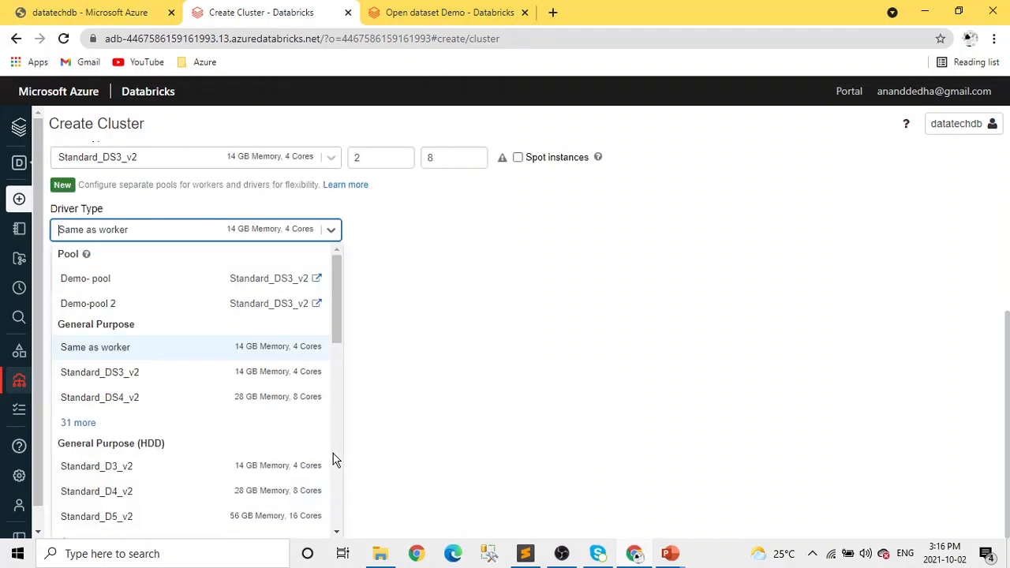
left_click(419, 400)
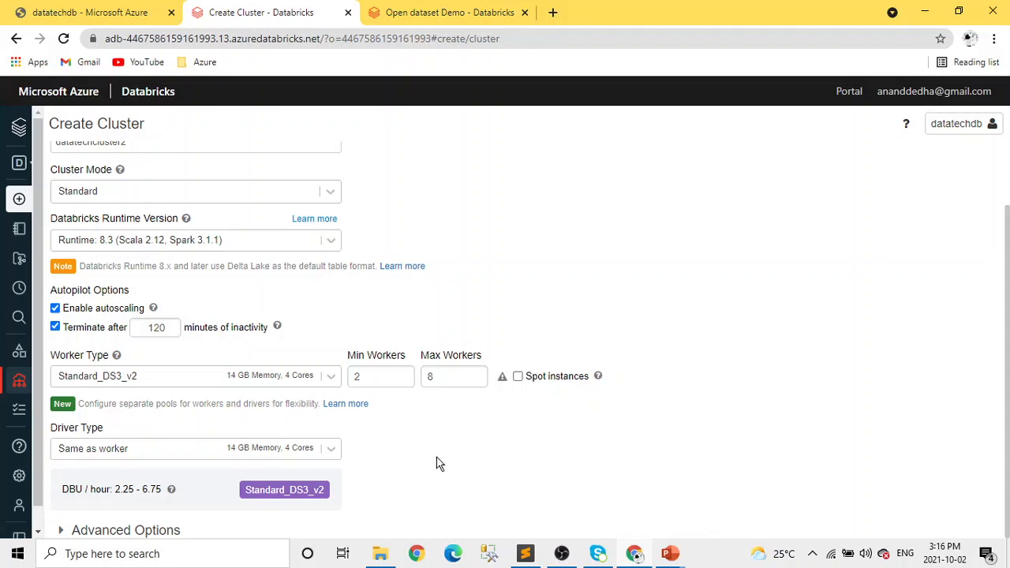
Select Demo-pool 2 as the worker type, check the cluster modes again and discard the new cluster.
left_click(330, 386)
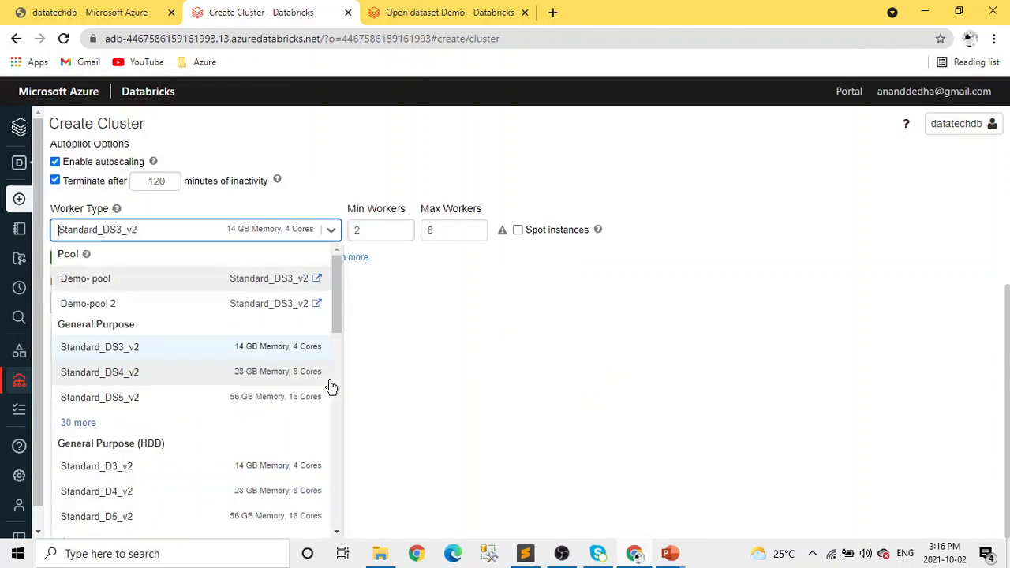
left_click(134, 306)
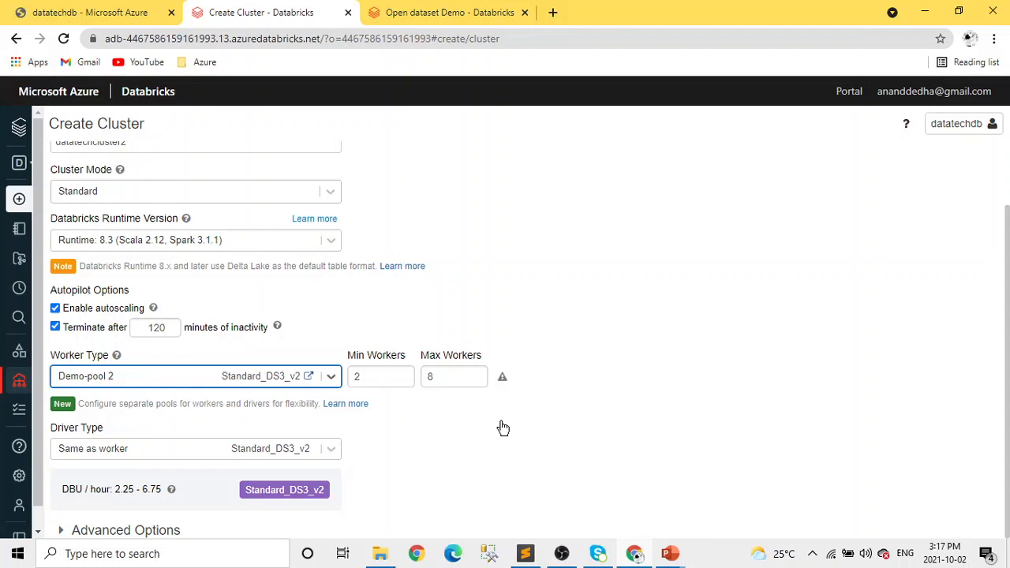
scroll(649, 457, "up", 1)
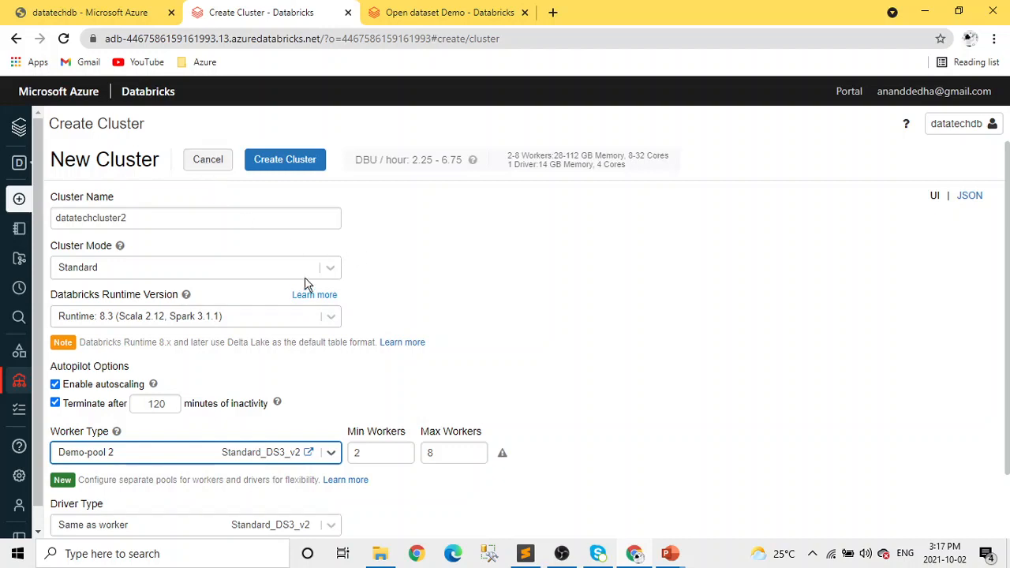
left_click(327, 268)
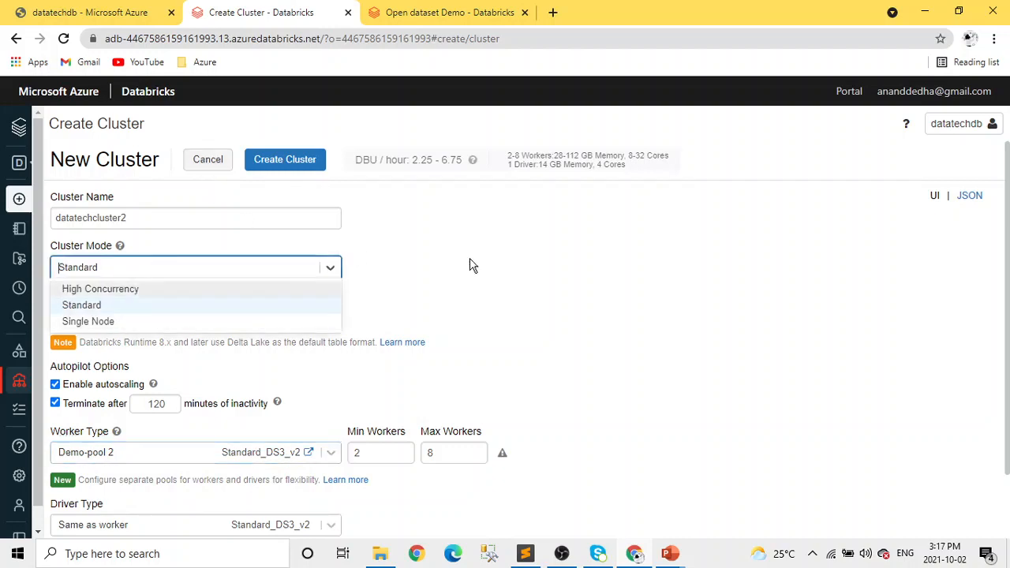
left_click(209, 163)
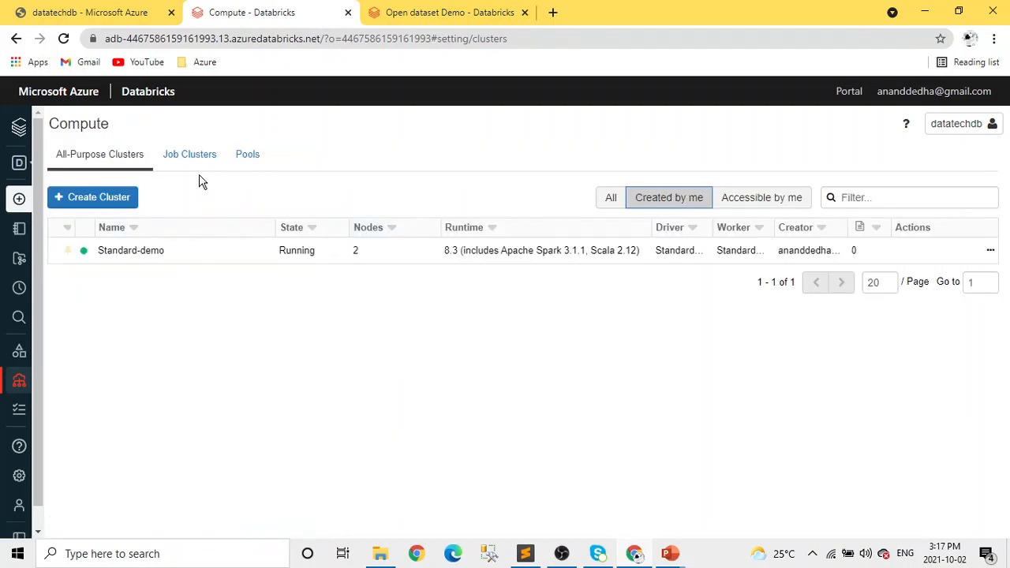
Go to the Azure Databricks home page and open the recent notebook Open dataset Demo.
mouse_move(31, 305)
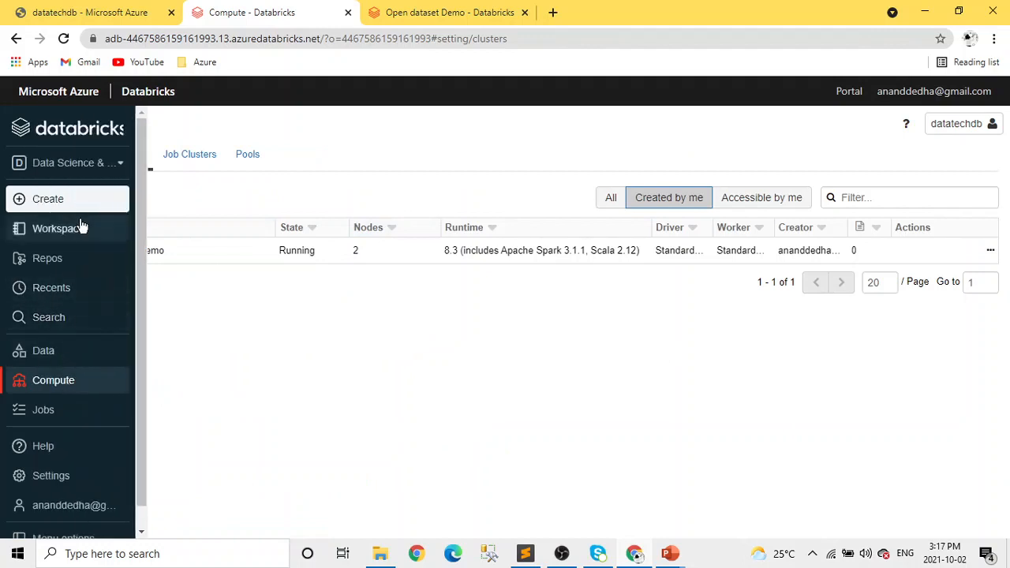
left_click(17, 128)
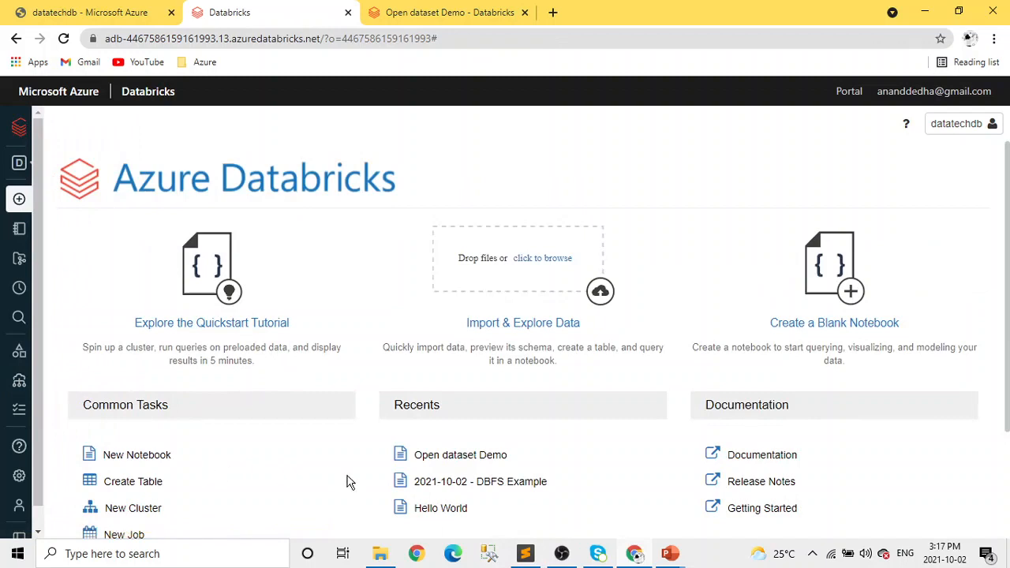
scroll(350, 480, "down", 2)
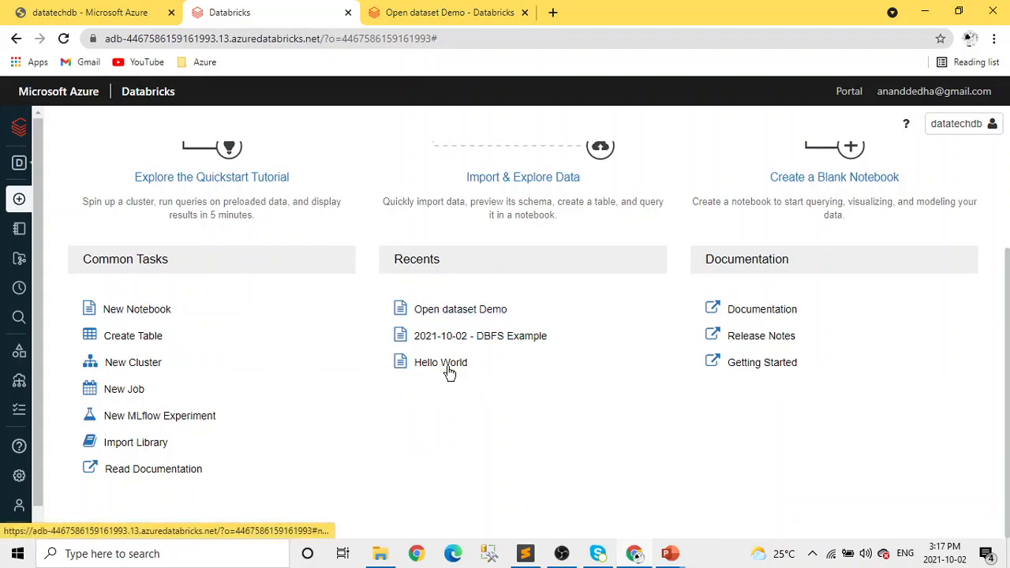
left_click(455, 314)
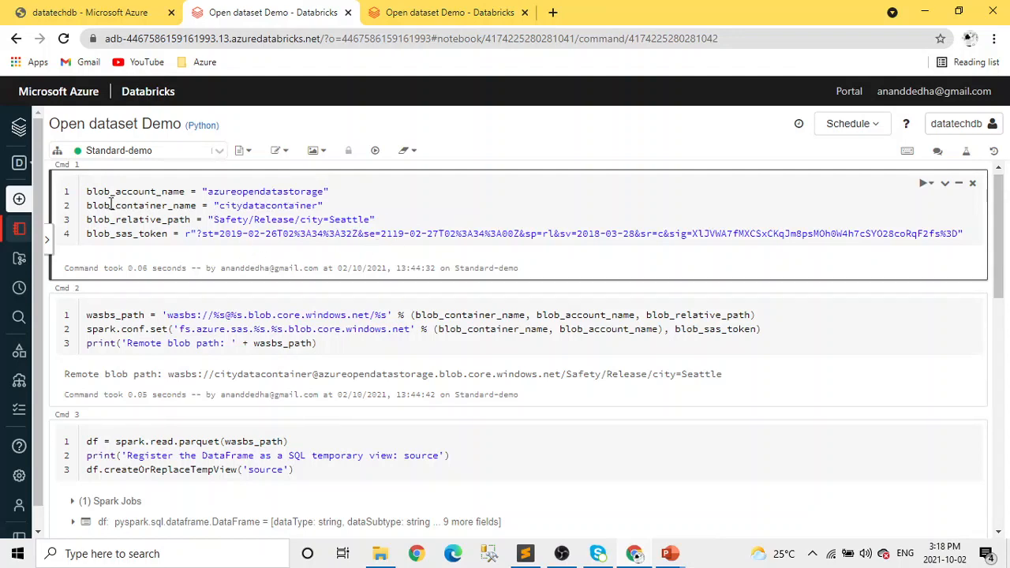
Examine the notebook's first two commands, which define the blob storage parameters and build the remote blob path.
left_click_drag(86, 191, 170, 190)
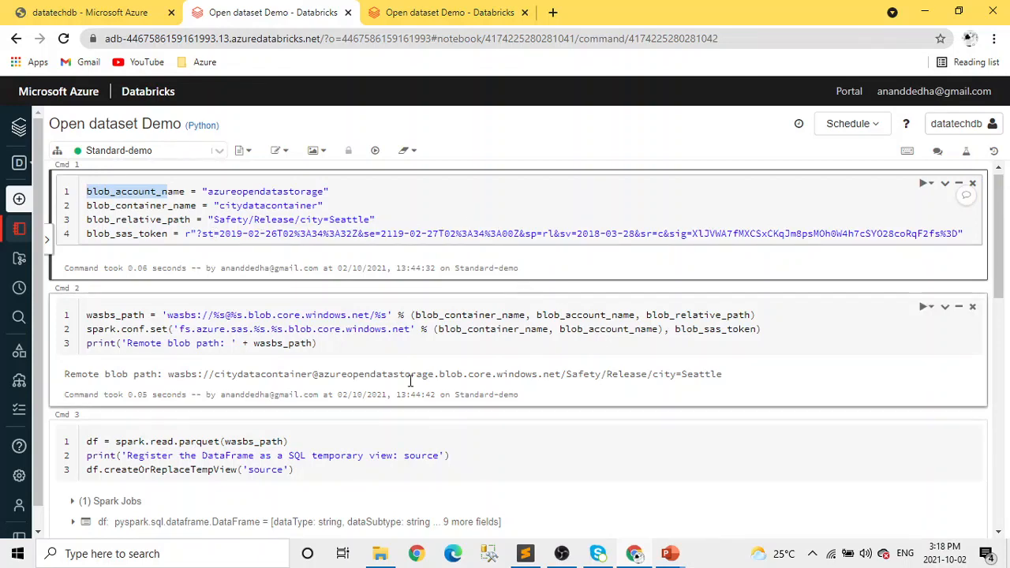
scroll(457, 340, "down", 15)
scroll(457, 341, "up", 15)
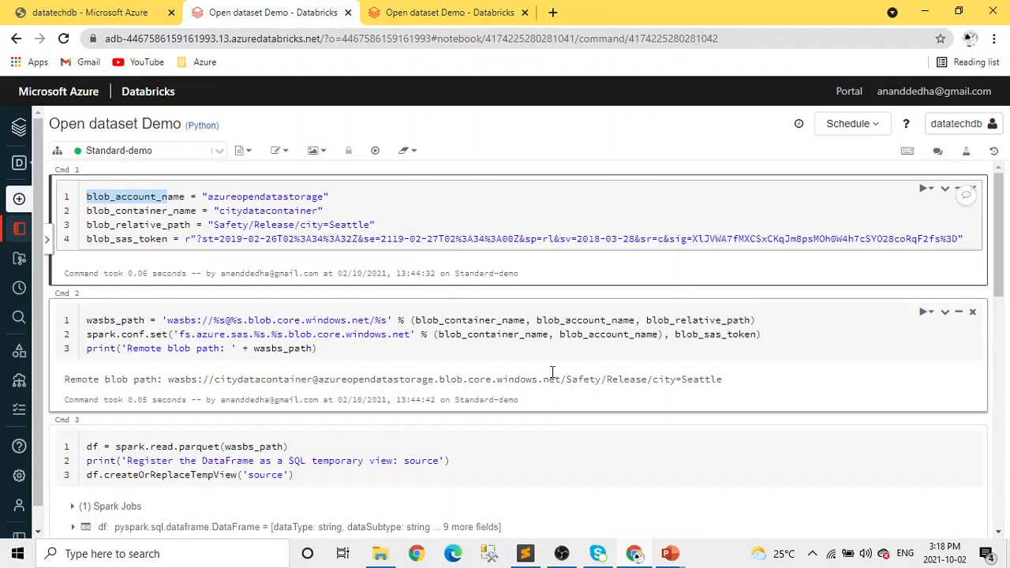
scroll(447, 413, "down", 3)
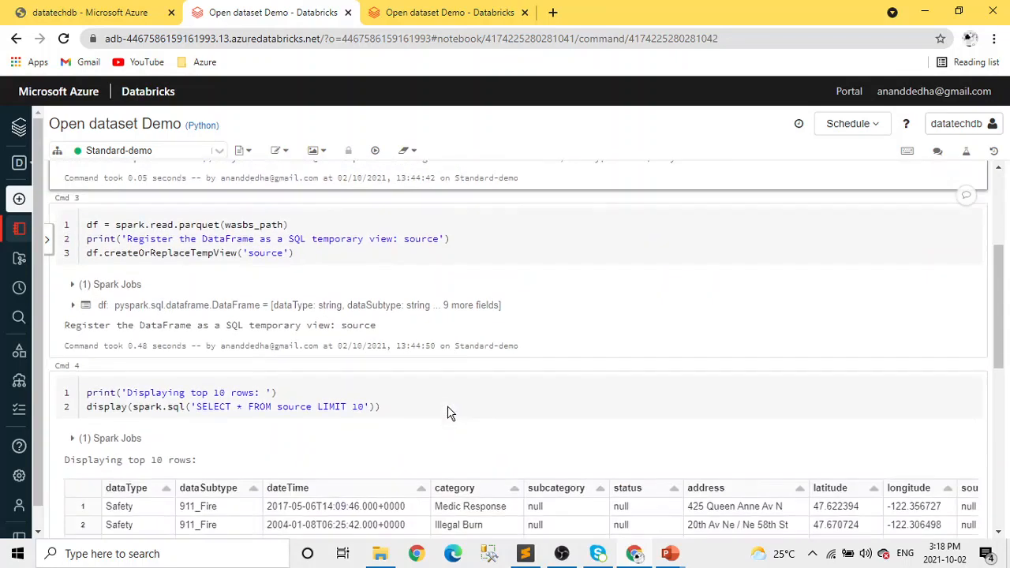
scroll(449, 412, "up", 3)
left_click(469, 321)
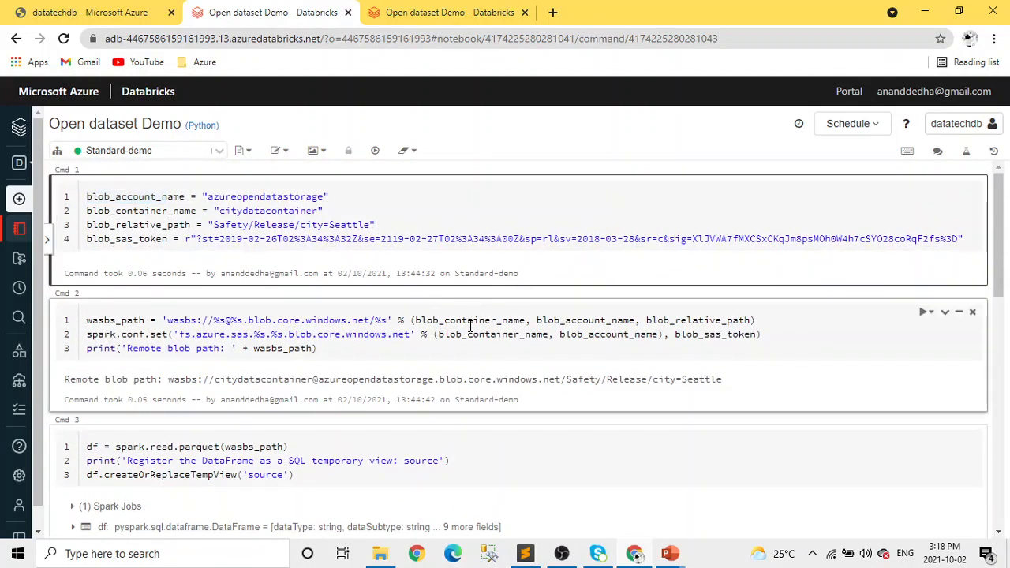
left_click(457, 211)
left_click_drag(331, 349, 89, 326)
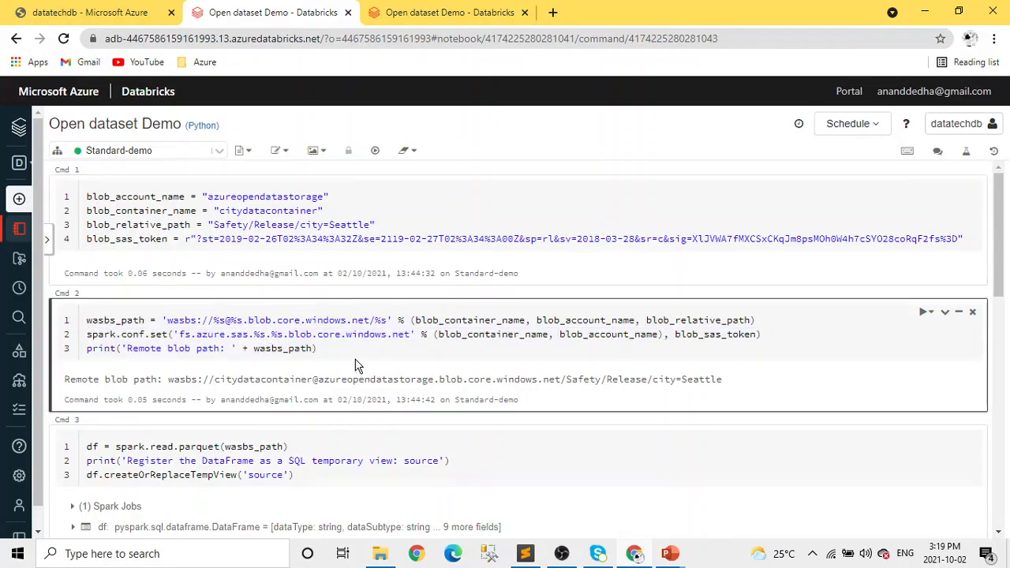
Examine the commands that read the parquet data, register the source temporary view and display its top 10 rows.
scroll(359, 365, "down", 3)
left_click(338, 282)
scroll(435, 300, "up", 3)
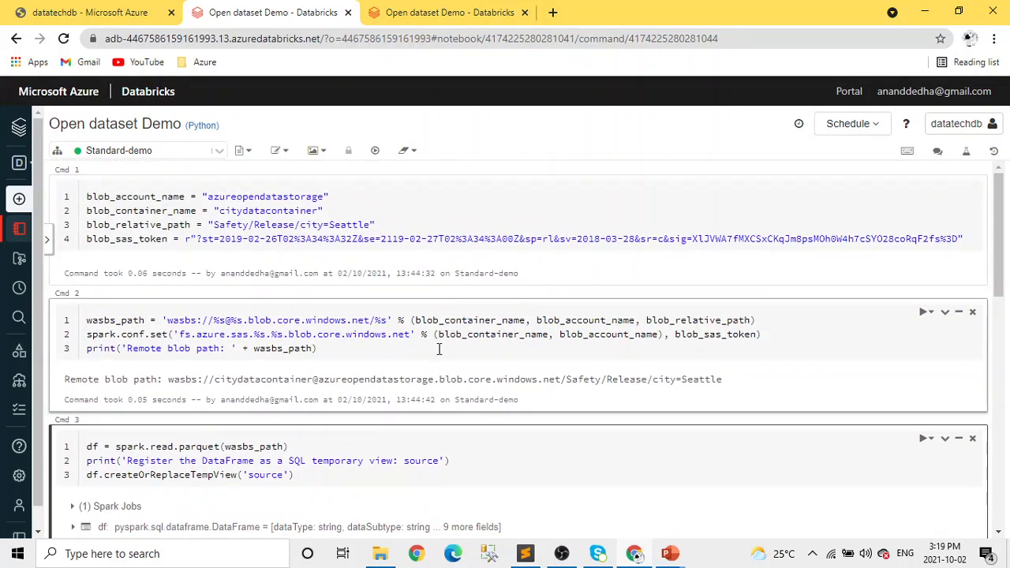
scroll(439, 349, "down", 2)
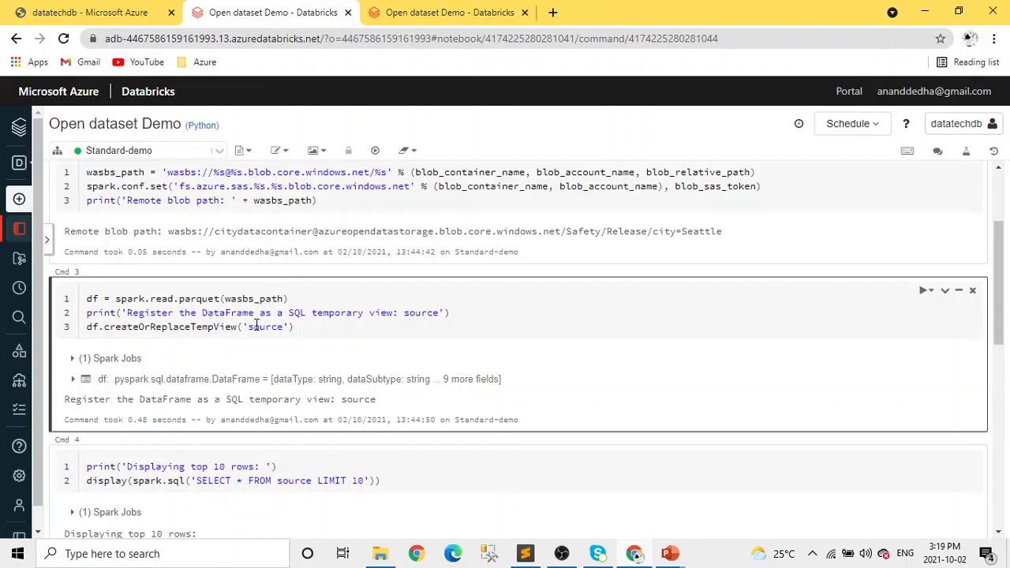
scroll(371, 351, "down", 3)
scroll(305, 298, "up", 1)
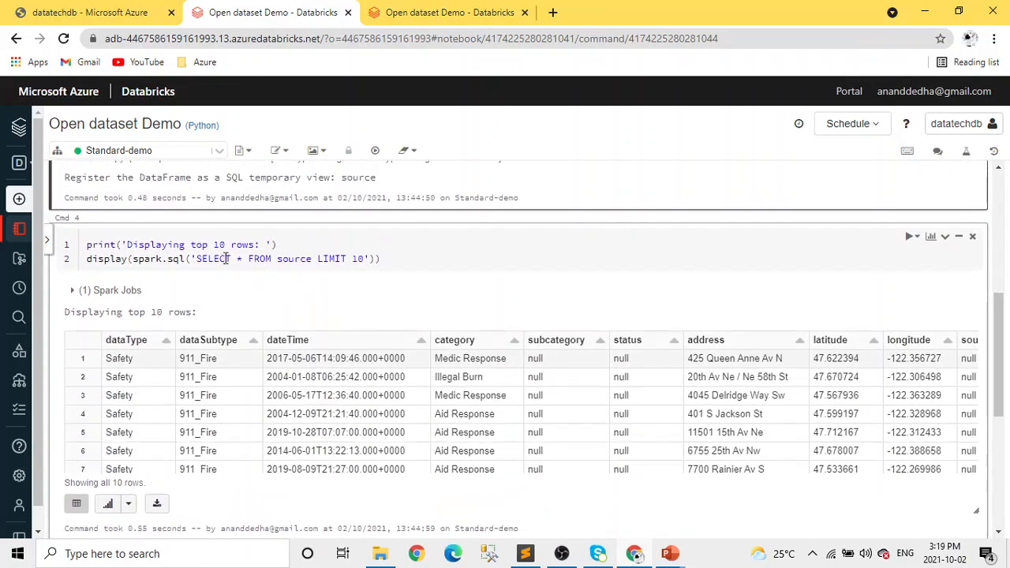
Review the notebook from the blob storage parameters and remote blob path through to the displayed top 10 rows.
scroll(500, 298, "up", 5)
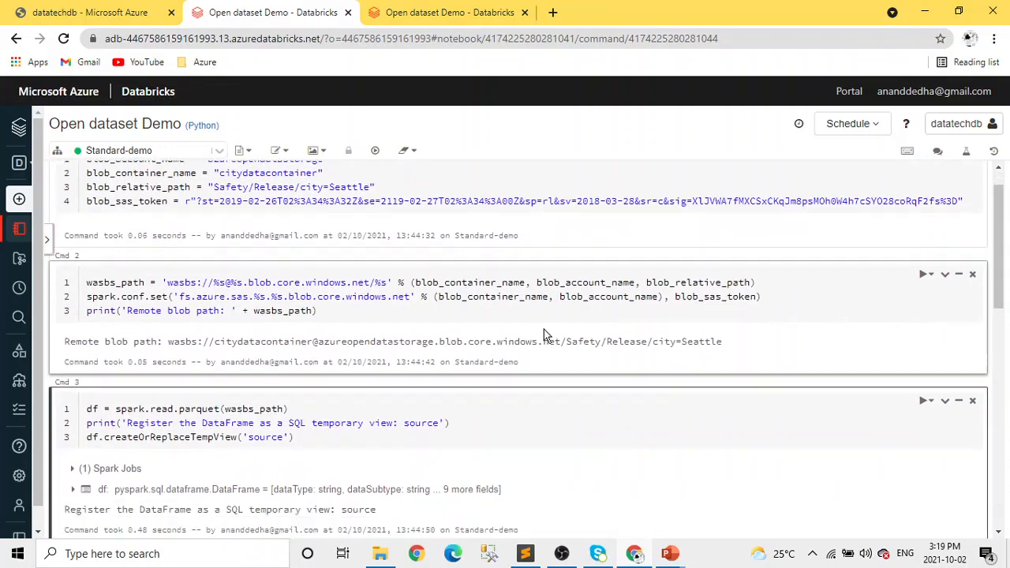
scroll(545, 336, "down", 5)
scroll(557, 341, "up", 5)
scroll(546, 440, "down", 3)
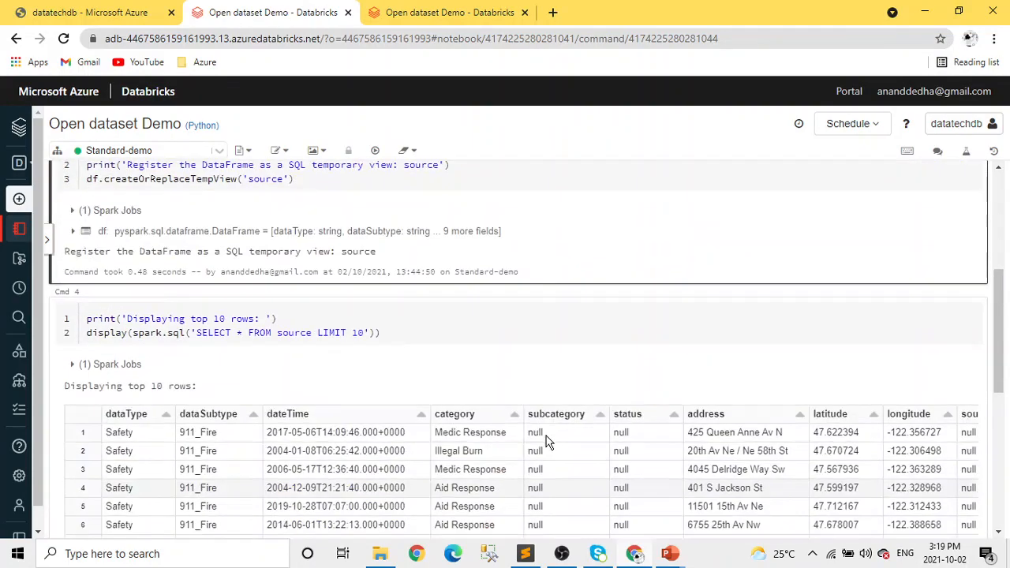
scroll(570, 387, "up", 4)
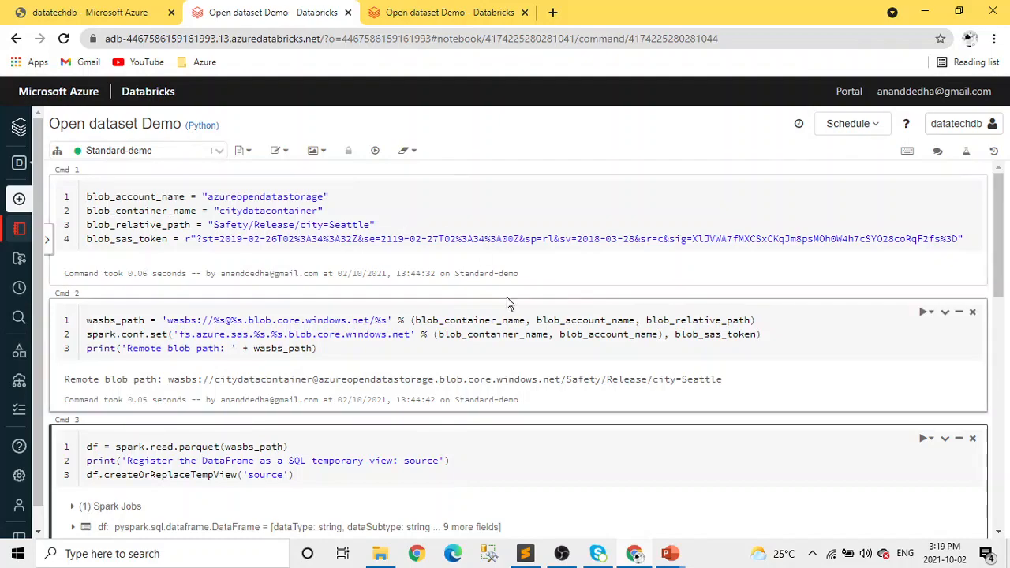
scroll(700, 384, "down", 3)
scroll(699, 384, "down", 10)
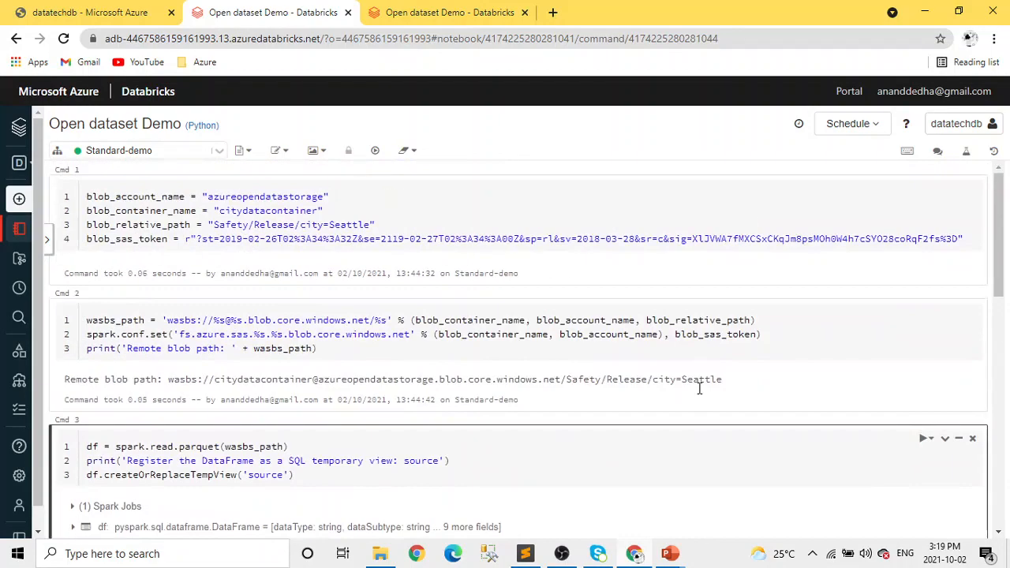
scroll(699, 399, "up", 10)
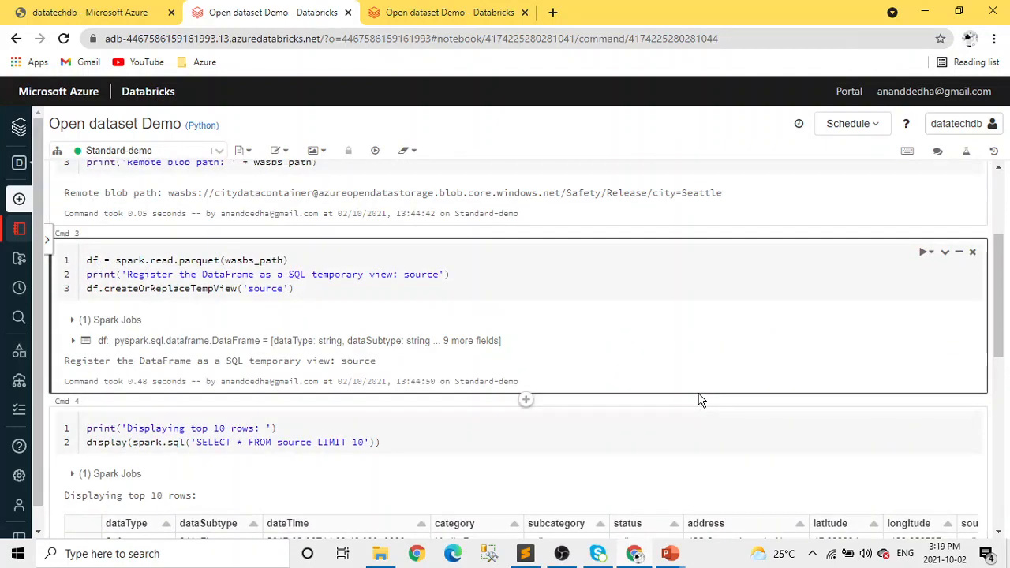
scroll(700, 400, "down", 5)
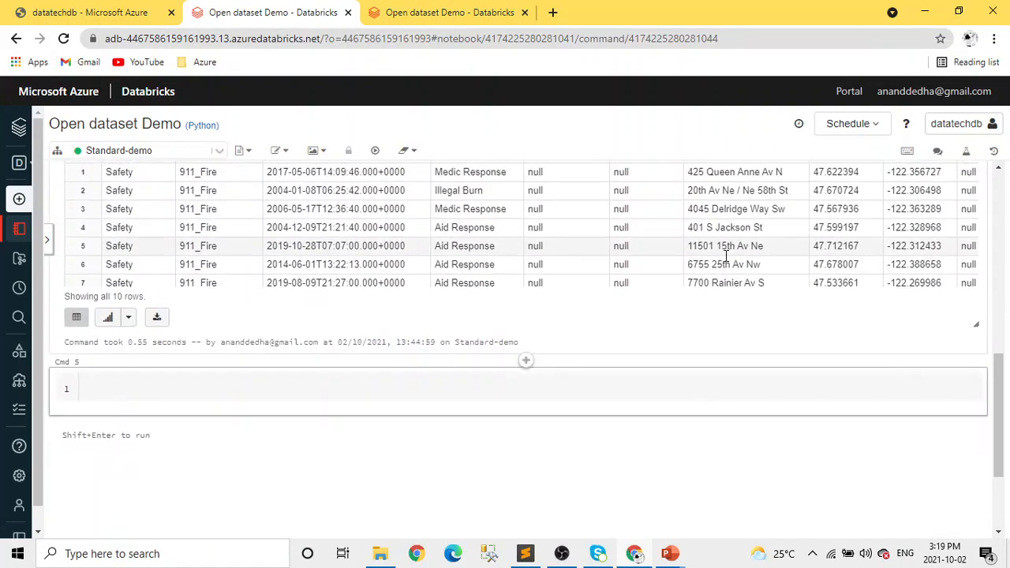
Display the top 10 rows result as a bar chart and look over the plot.
scroll(615, 333, "up", 1)
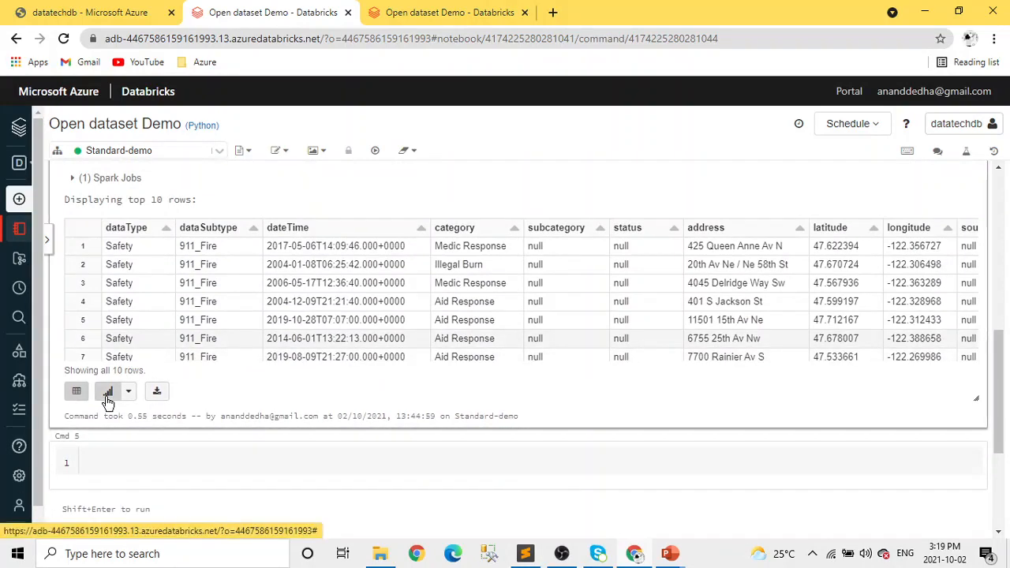
left_click(108, 392)
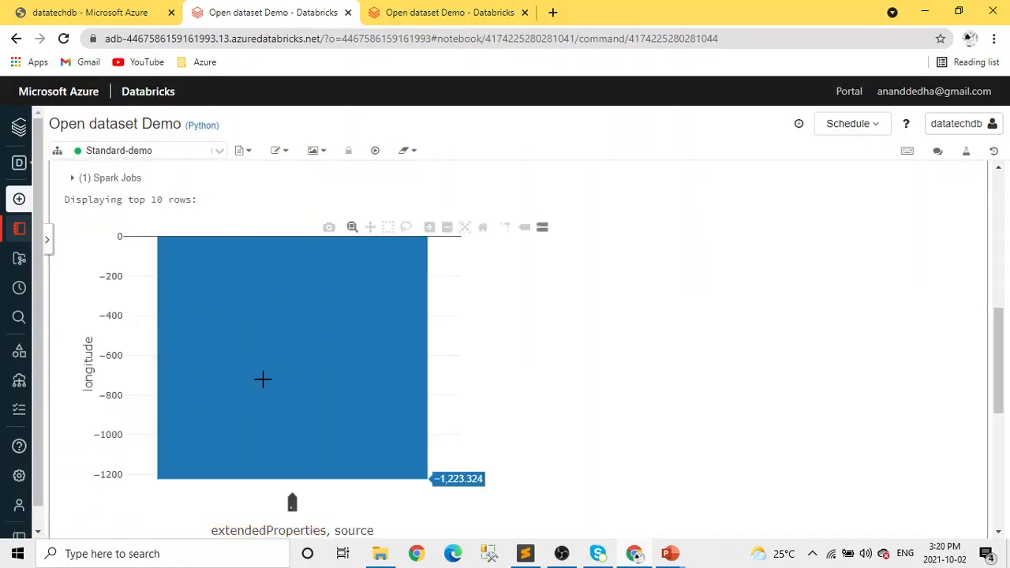
scroll(521, 340, "down", 4)
scroll(523, 336, "up", 2)
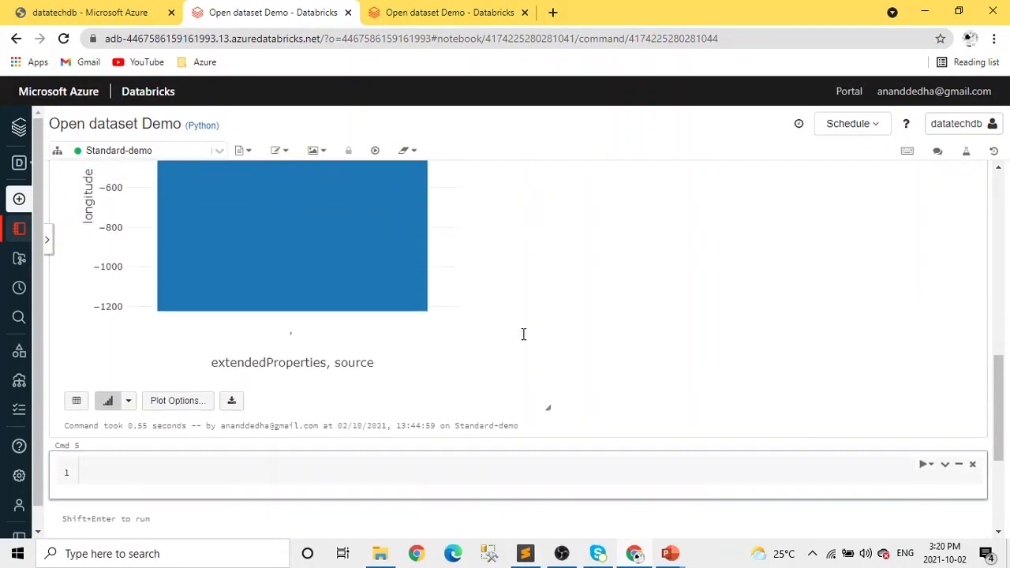
Customize the plot by removing source from the keys, choosing a pie chart with COUNT aggregation, and applying the changes.
left_click(177, 420)
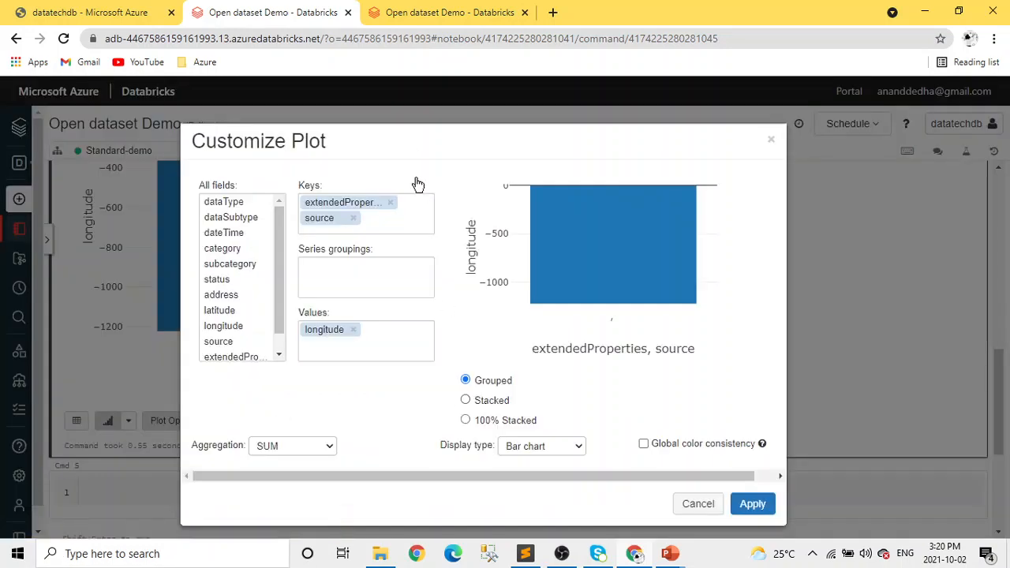
left_click(352, 218)
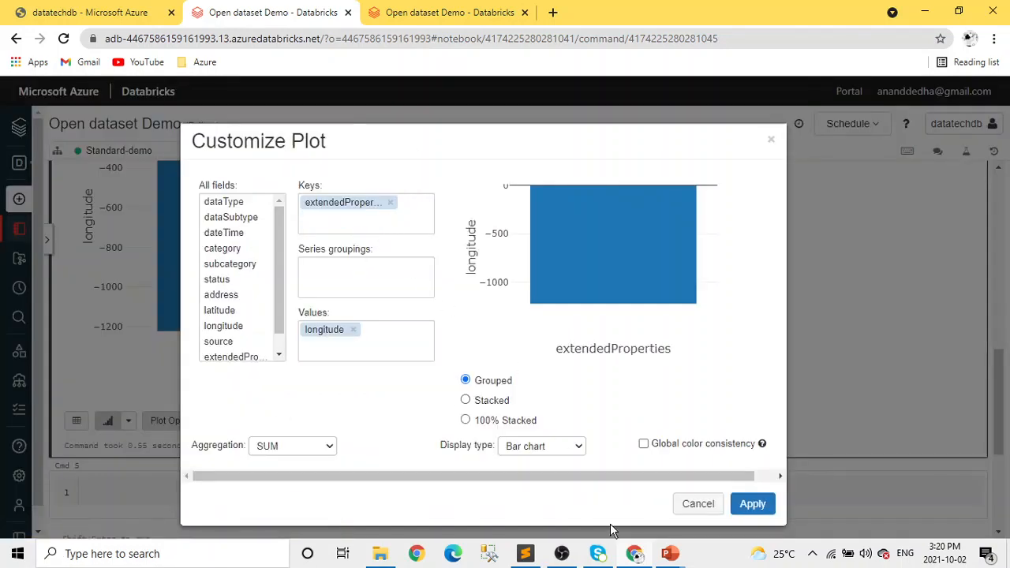
left_click(559, 447)
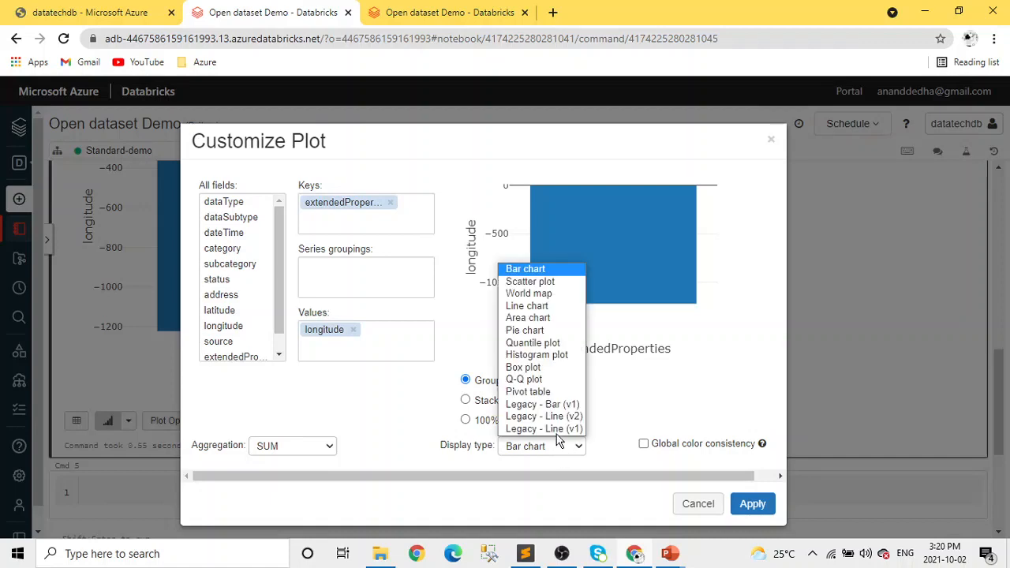
left_click(545, 330)
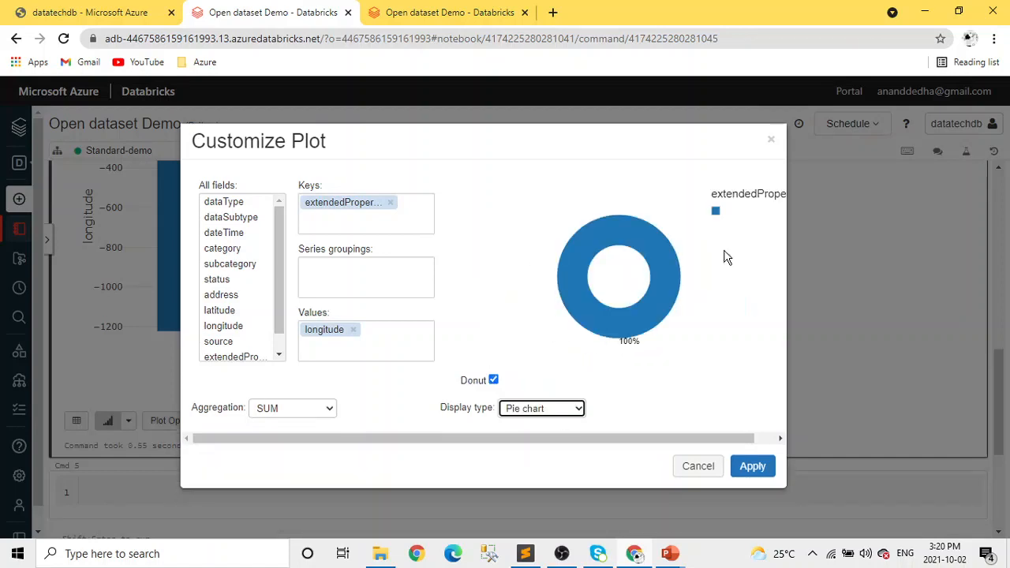
left_click(293, 409)
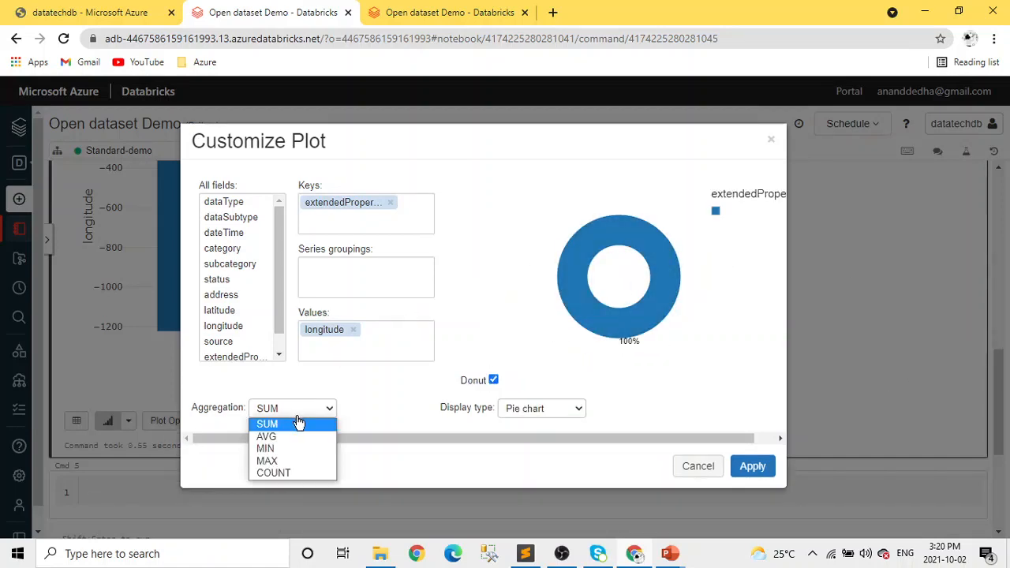
left_click(292, 474)
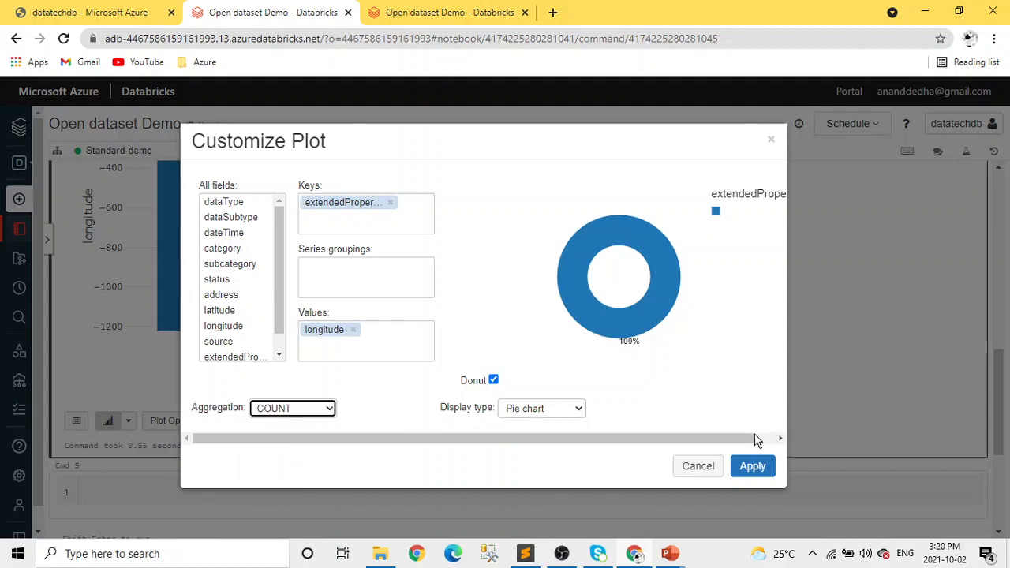
left_click(752, 466)
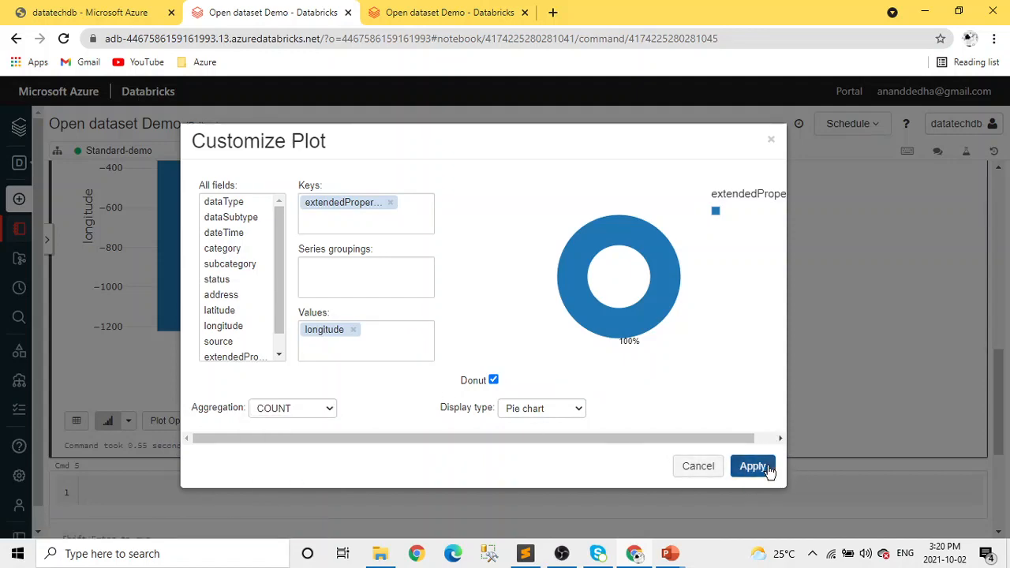
scroll(459, 371, "up", 5)
scroll(459, 371, "down", 3)
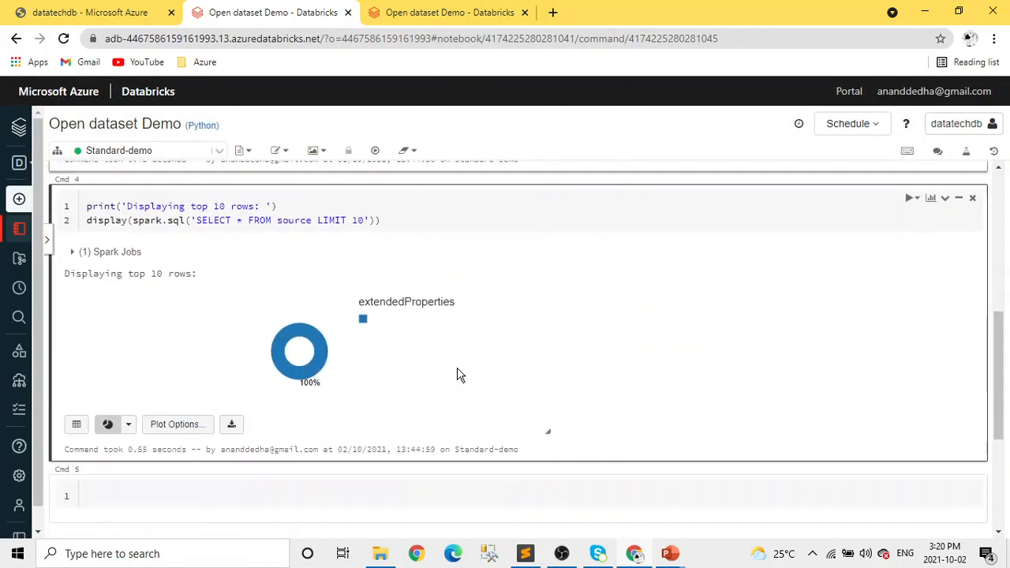
Enter % spark in the empty fifth command, replacing the first attempt at %sql.
scroll(481, 390, "up", 3)
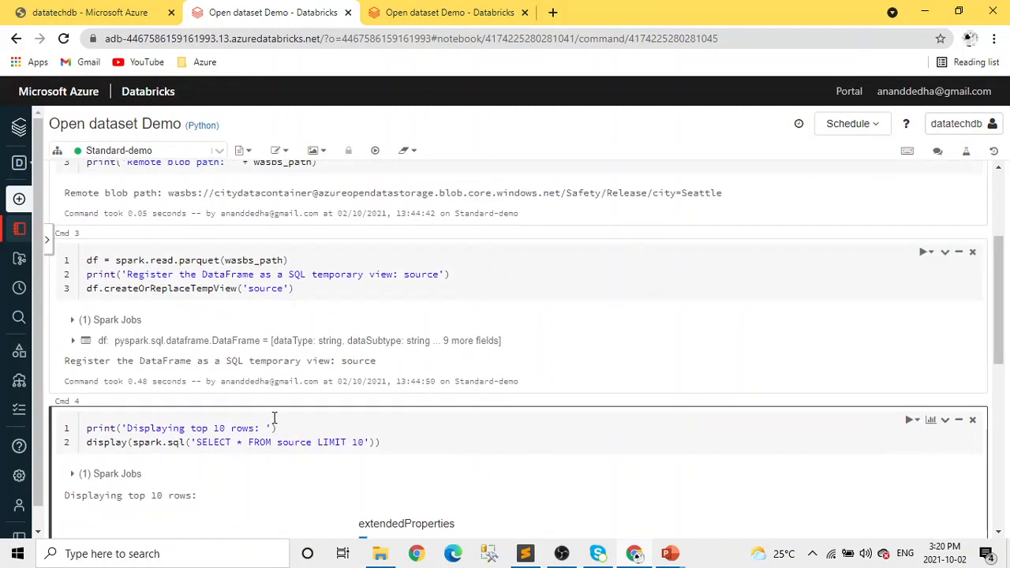
scroll(425, 443, "up", 3)
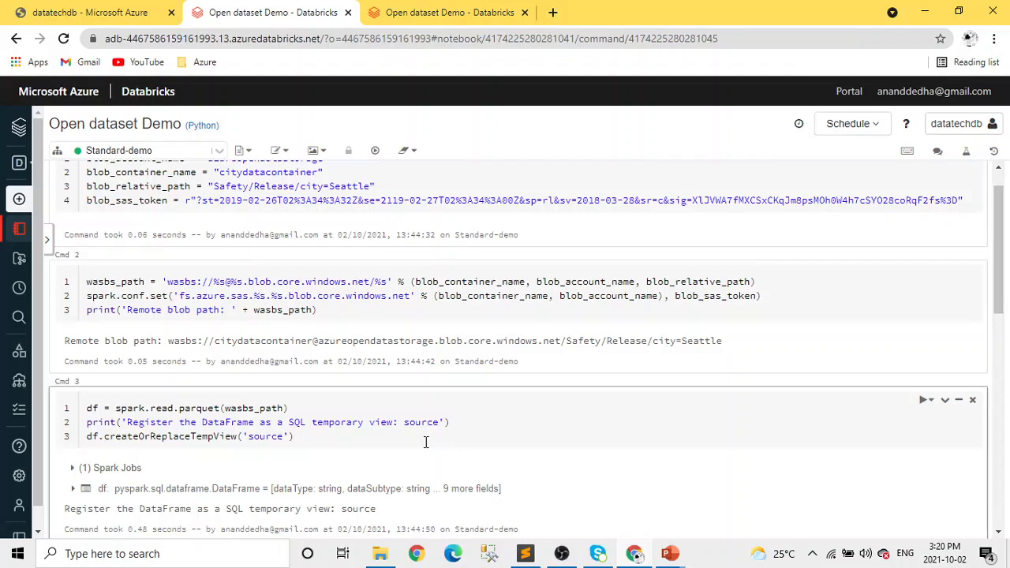
scroll(429, 442, "down", 3)
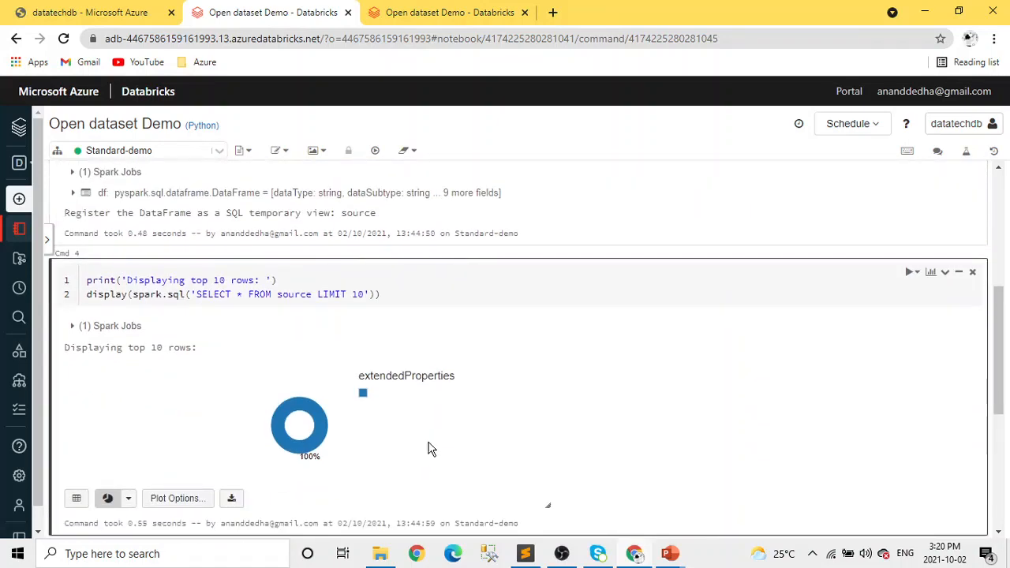
scroll(430, 448, "up", 3)
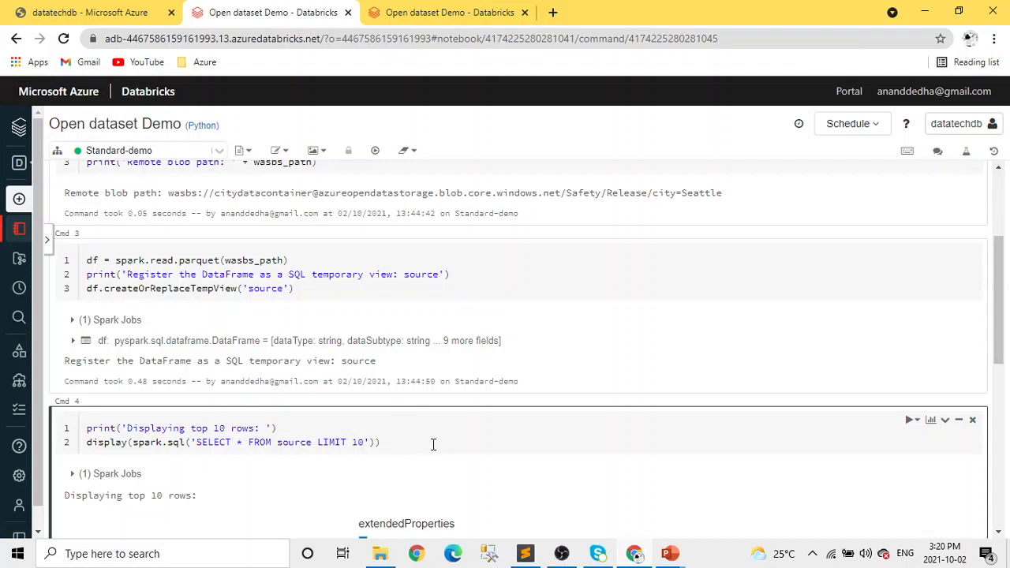
scroll(434, 487, "down", 10)
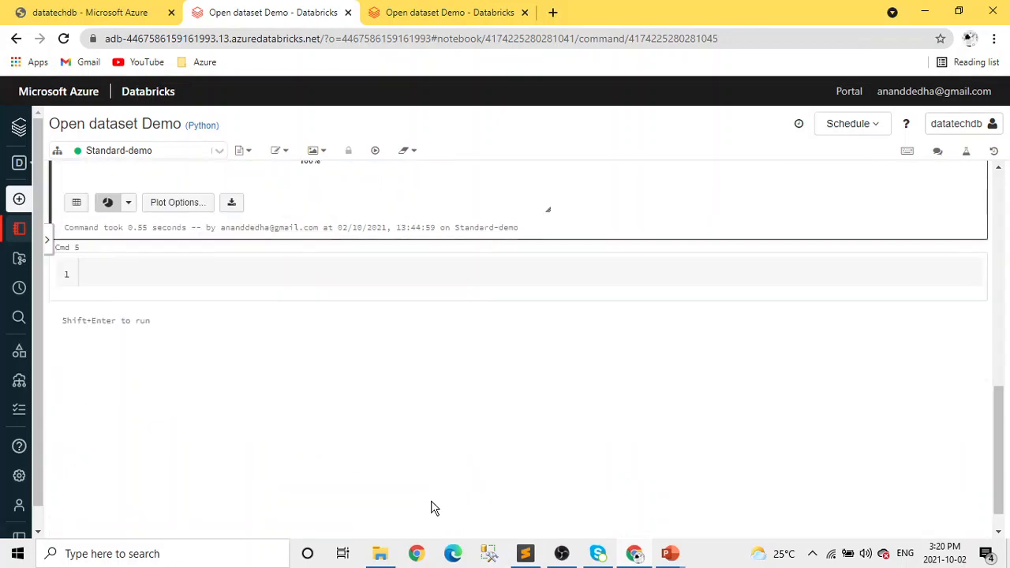
left_click(143, 272)
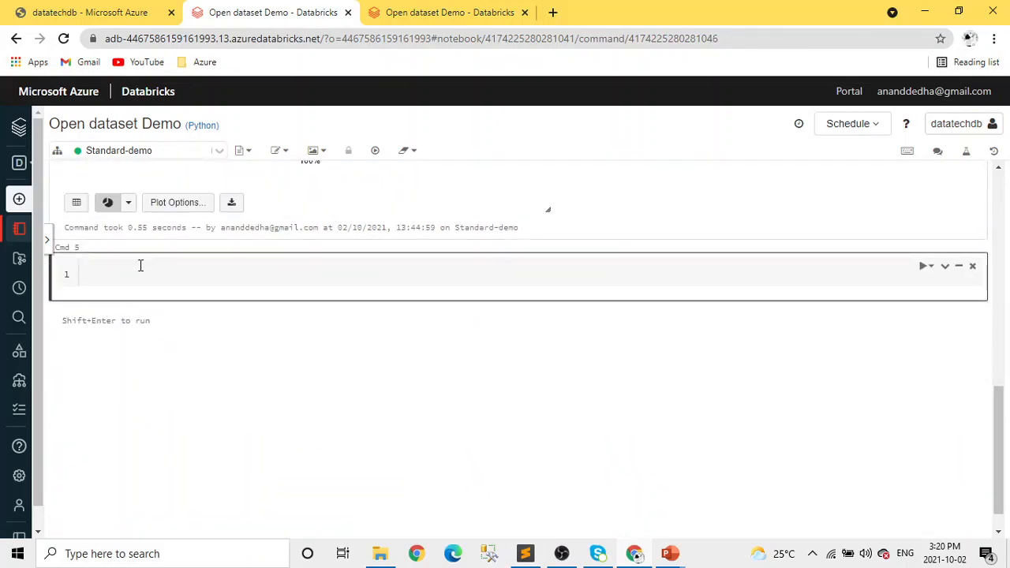
left_click(138, 265)
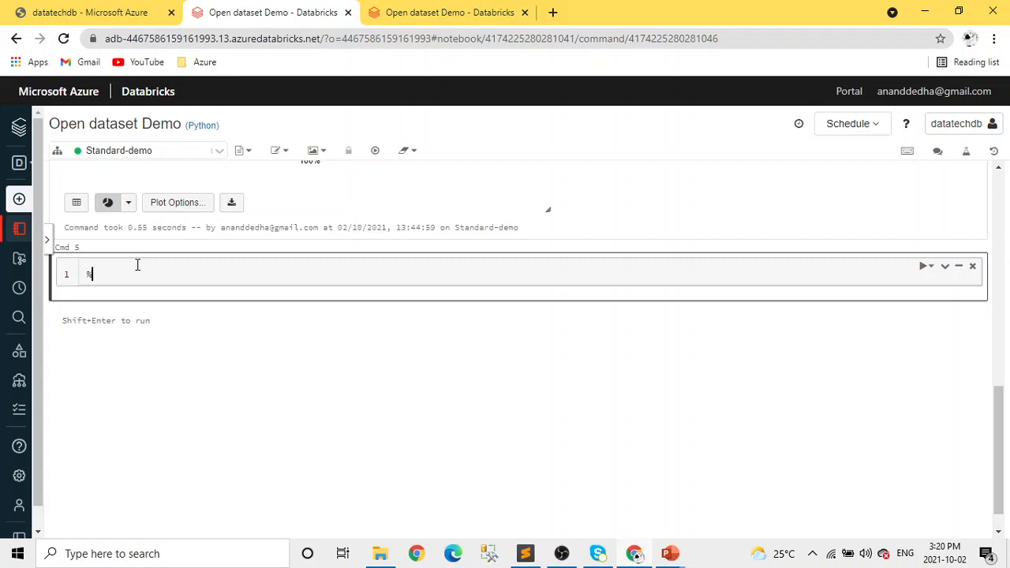
type("%sql")
key("BackSpace")
key("BackSpace")
scroll(293, 260, "up", 8)
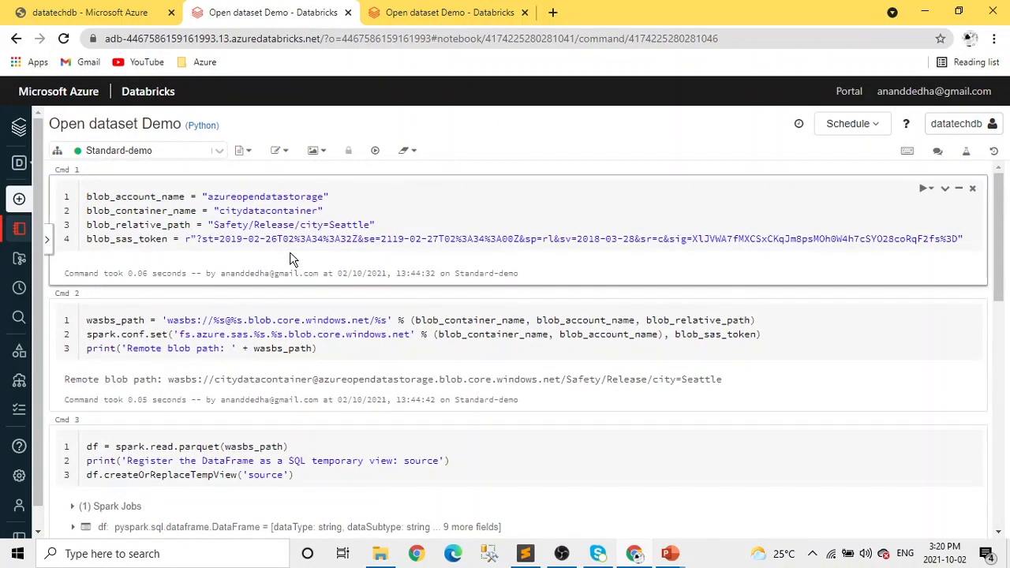
scroll(291, 260, "down", 8)
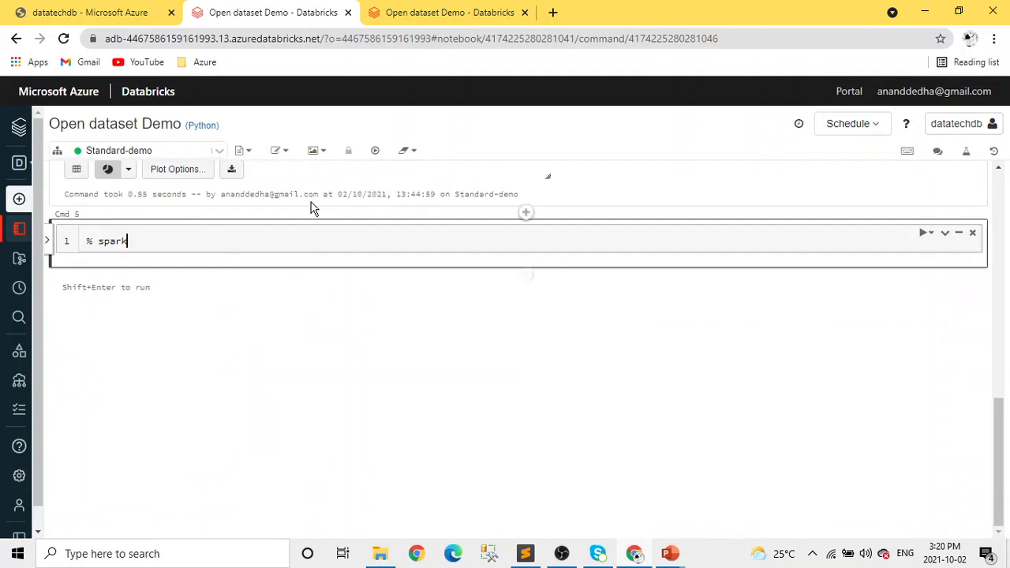
scroll(305, 318, "up", 8)
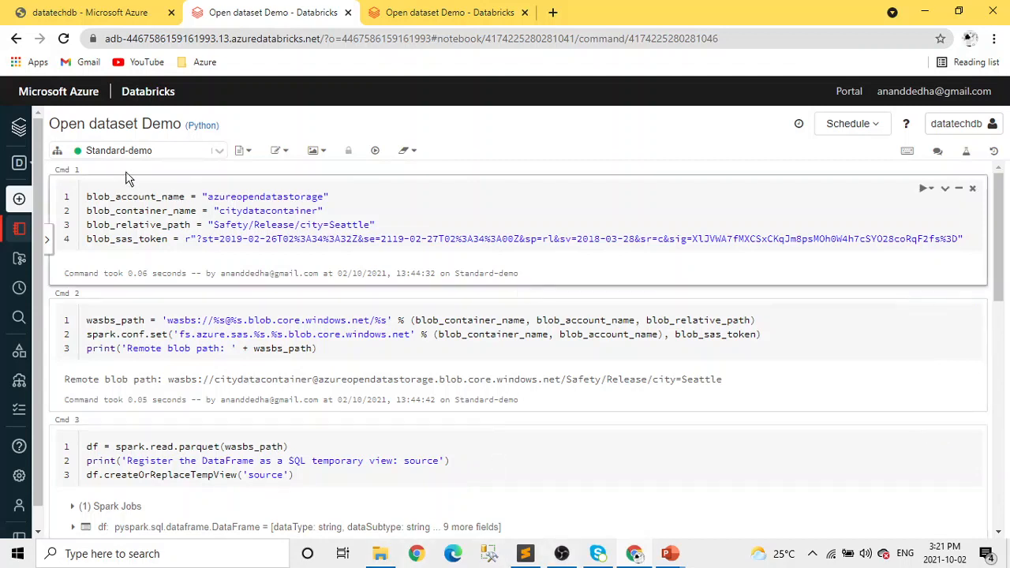
Go to the compute pools, check the details of Demo-pool 2 and return to the pool list.
mouse_move(20, 265)
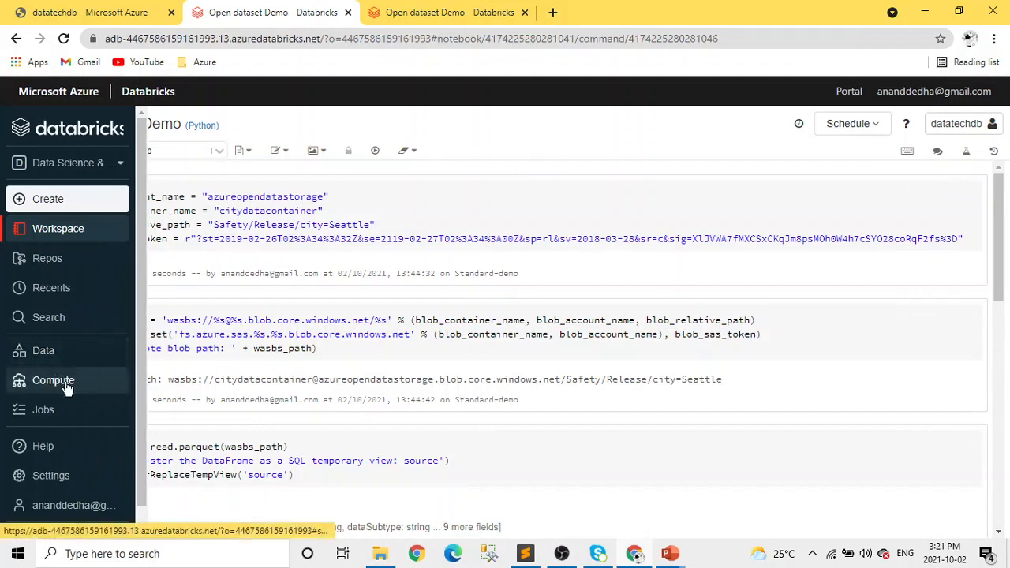
left_click(67, 383)
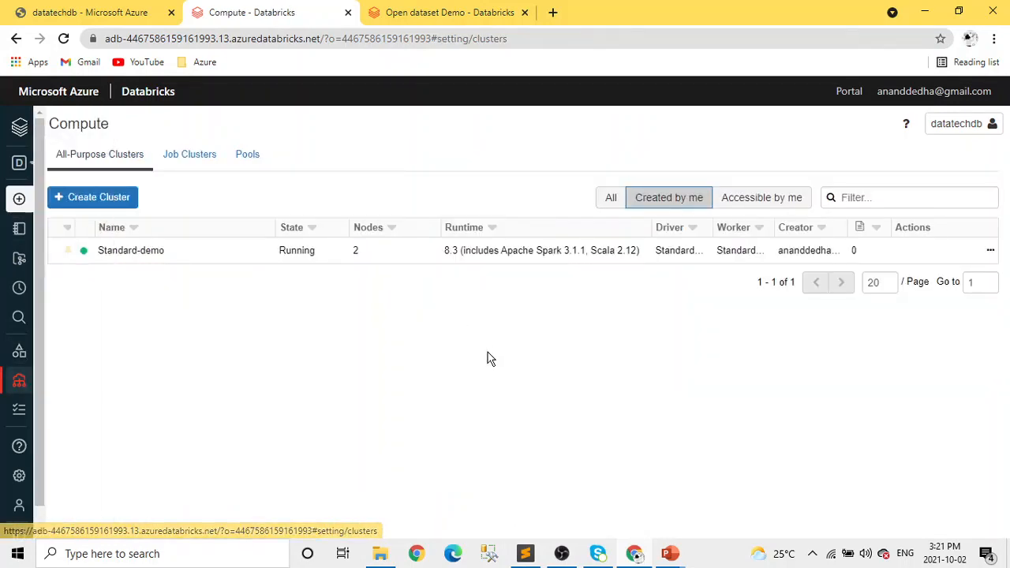
left_click(246, 158)
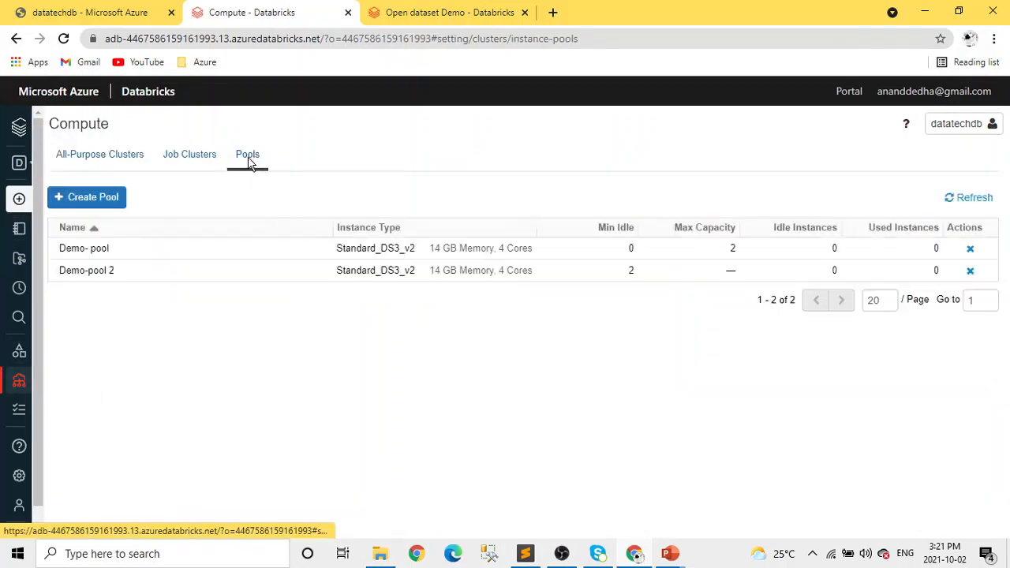
left_click(96, 276)
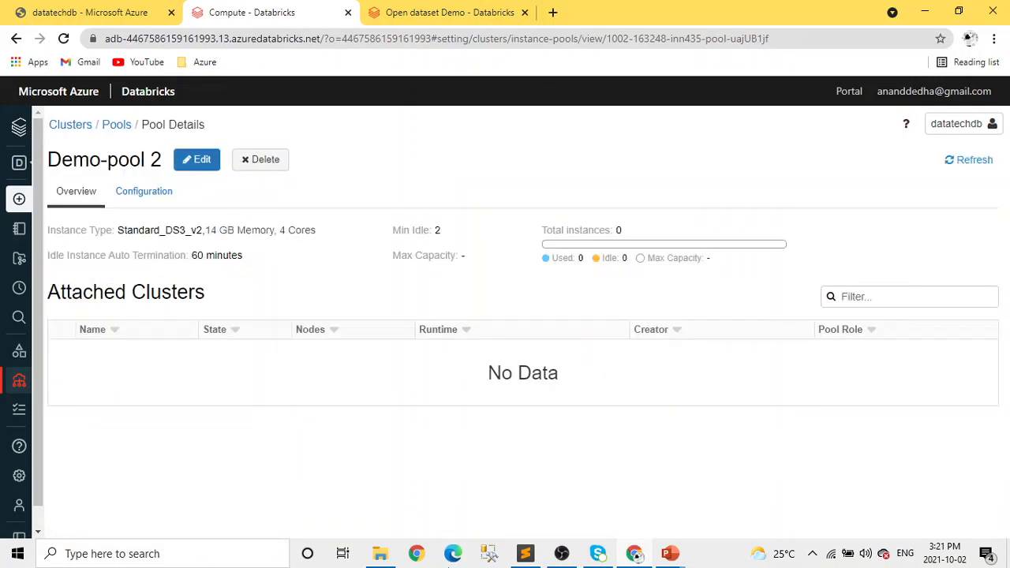
left_click(118, 130)
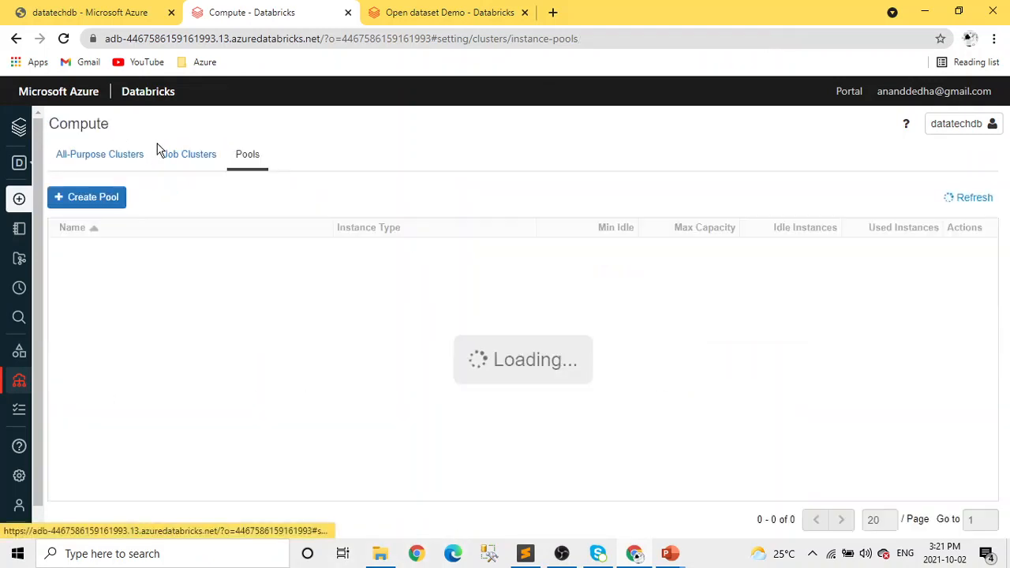
Start creating a new pool and name it demo - pool 3.
left_click(82, 198)
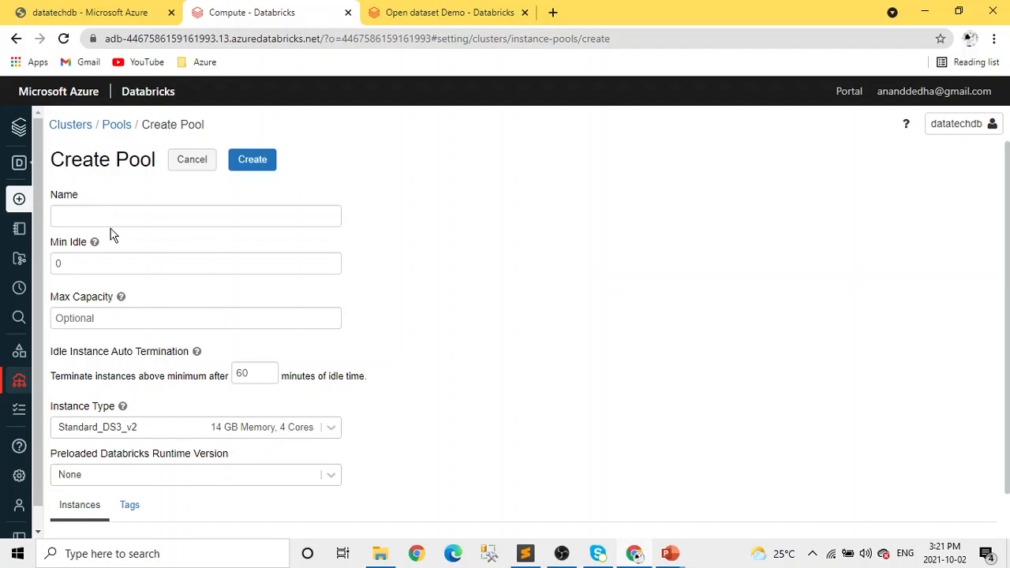
left_click(102, 209)
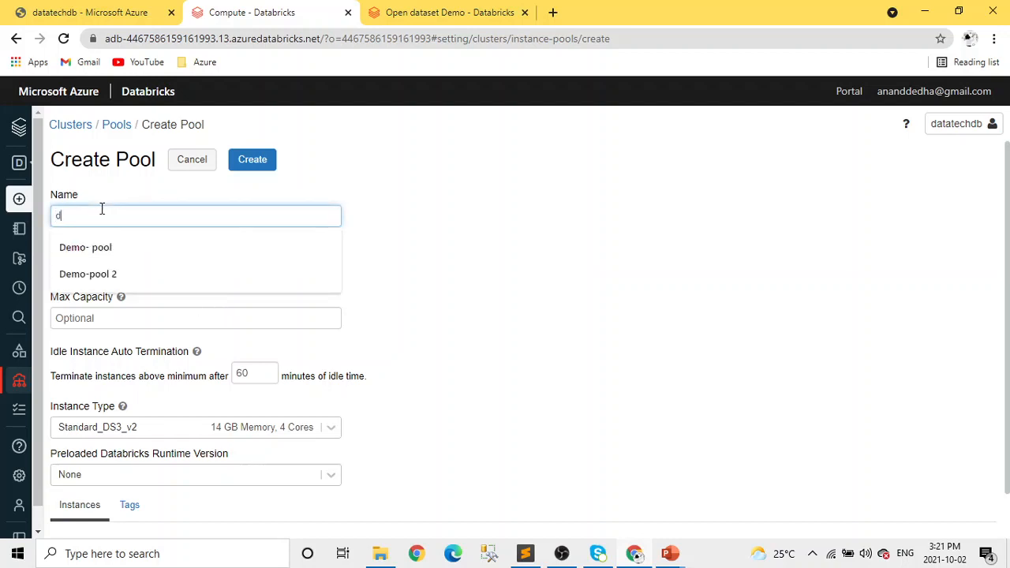
type("demo - pool 3")
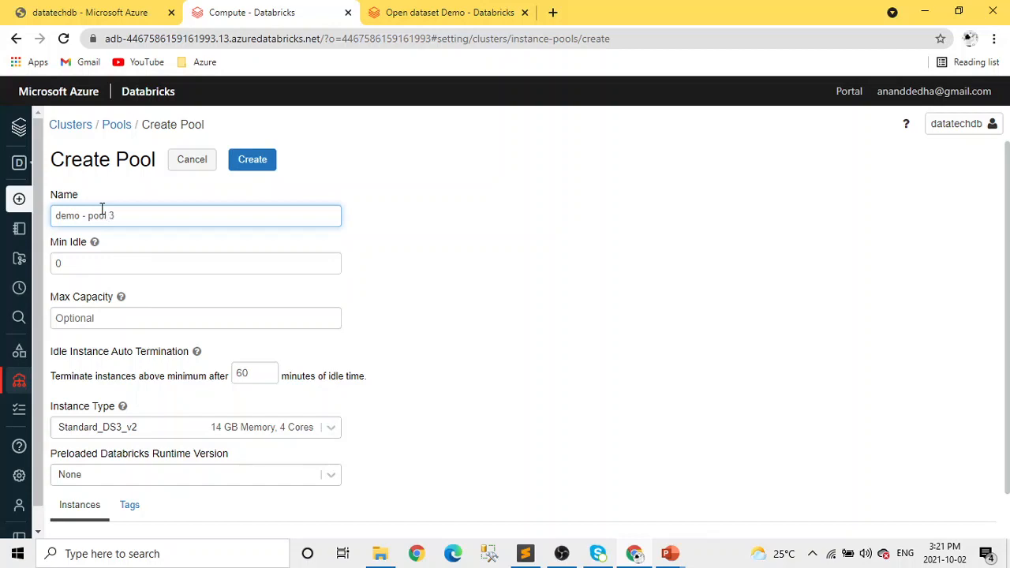
Set the new pool's minimum idle instances to 4 and look through the available instance types.
left_click(144, 268)
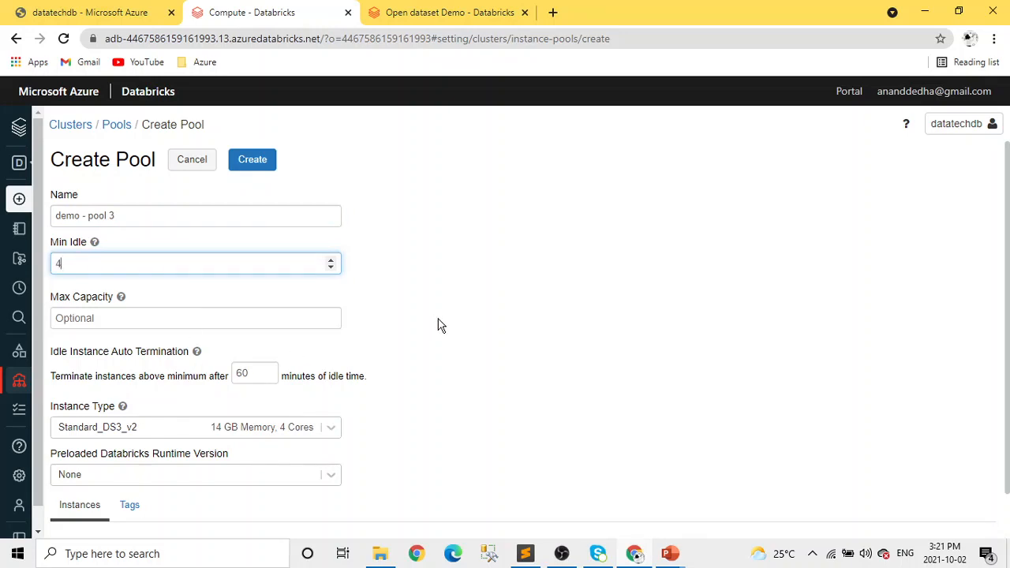
scroll(440, 325, "down", 1)
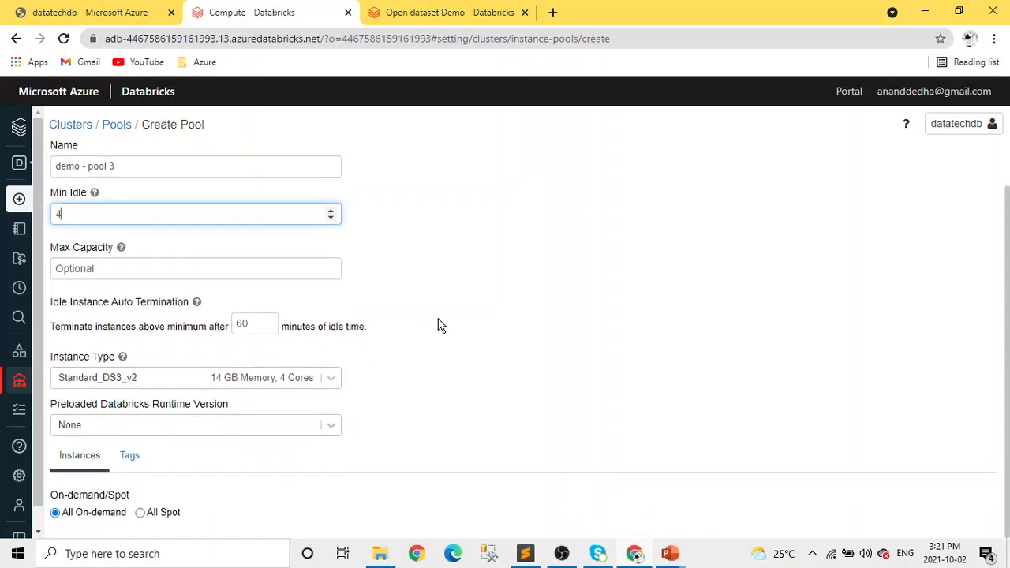
scroll(441, 327, "up", 1)
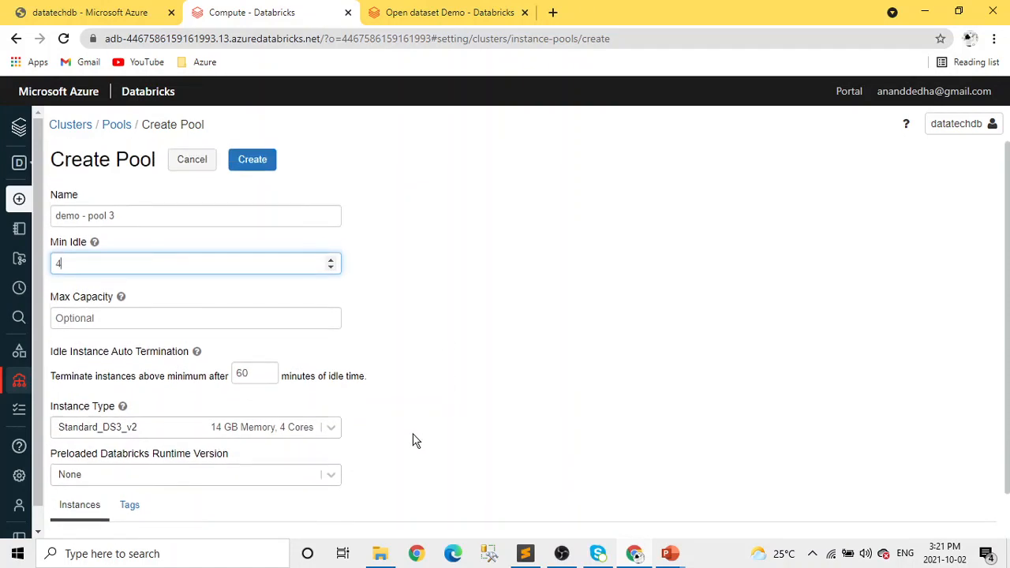
left_click(328, 438)
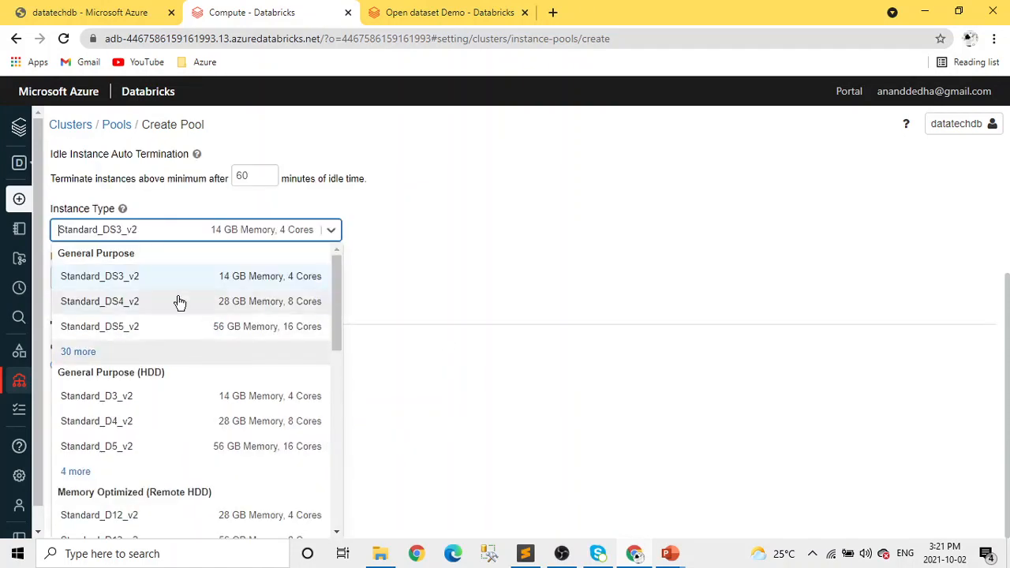
left_click(485, 306)
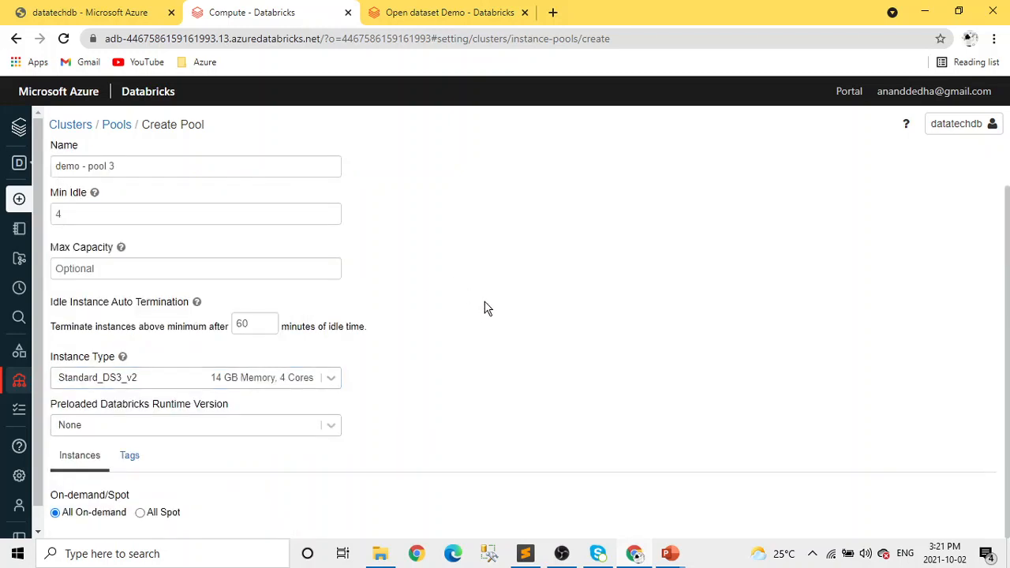
Review the preloaded Databricks runtime options and remaining pool settings, and return to the pool list without creating the pool.
left_click(323, 426)
left_click(457, 313)
scroll(487, 339, "up", 1)
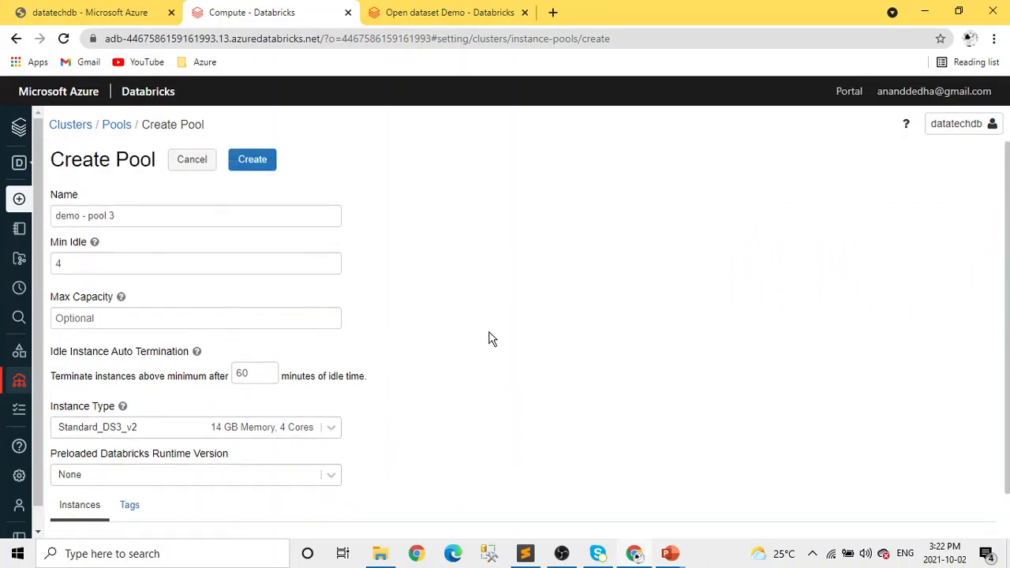
scroll(292, 278, "down", 1)
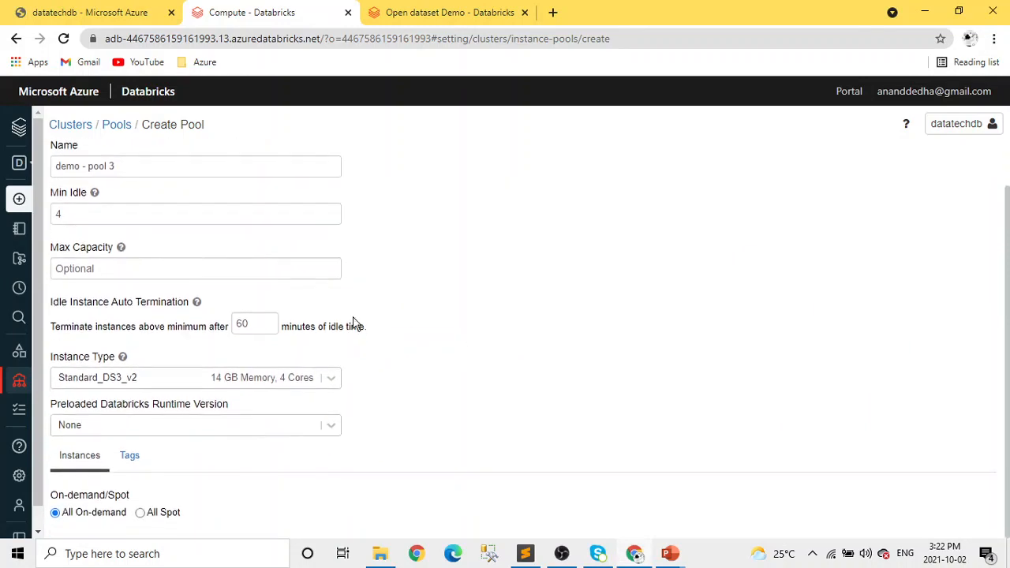
scroll(332, 308, "up", 1)
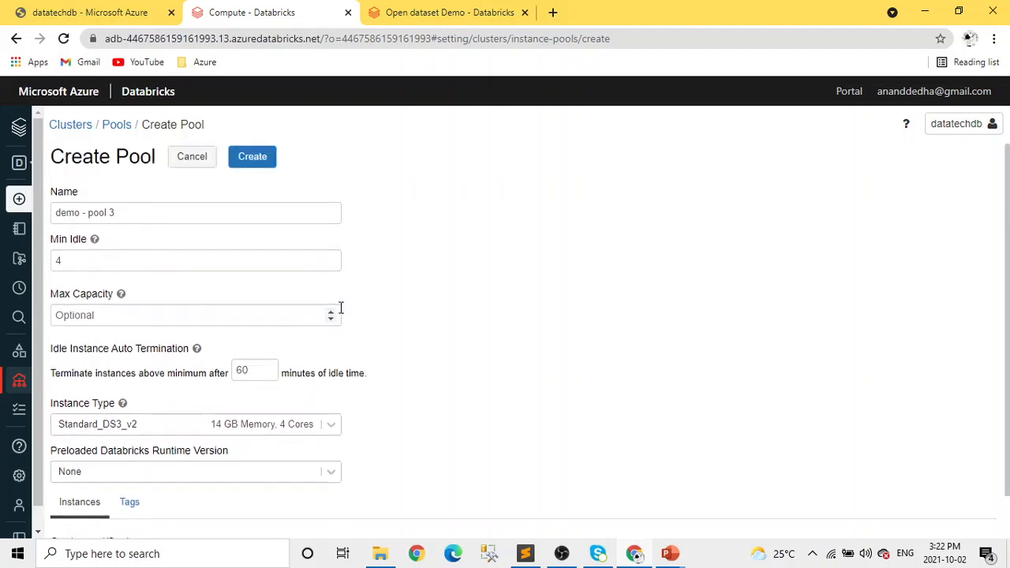
left_click(109, 128)
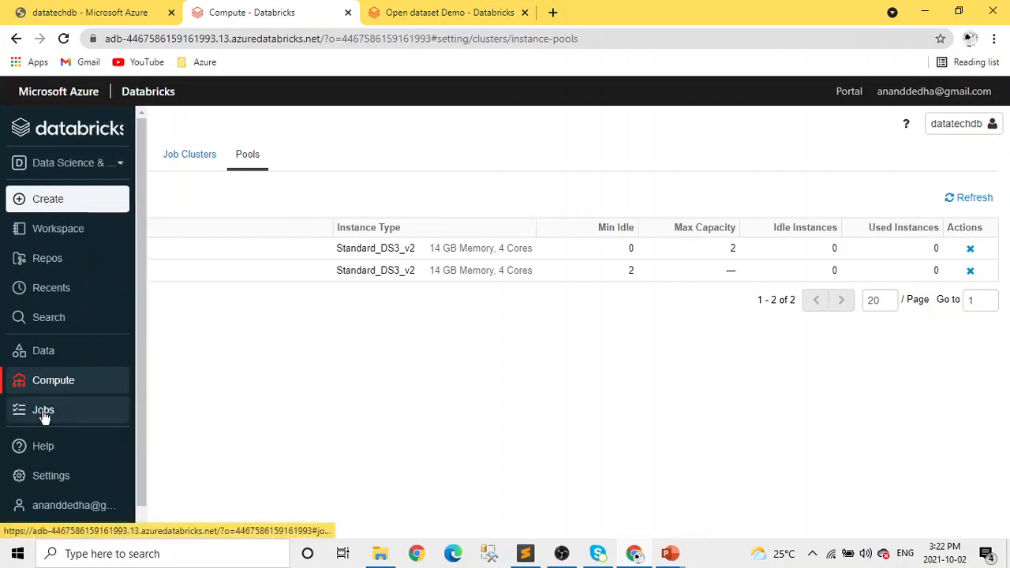
Start creating a new job, check its cluster choices and name the task Task-2.
left_click(42, 412)
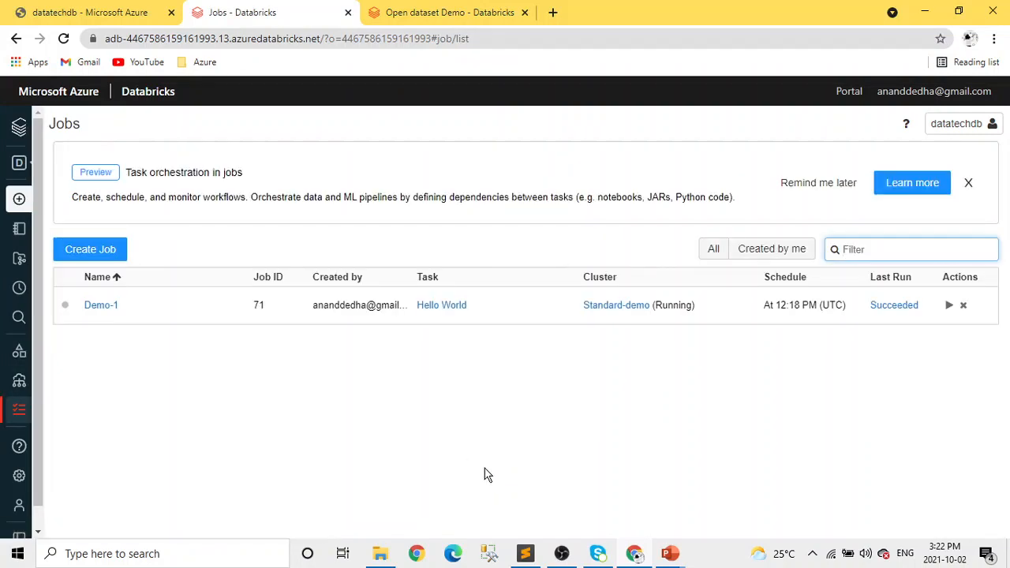
left_click(92, 255)
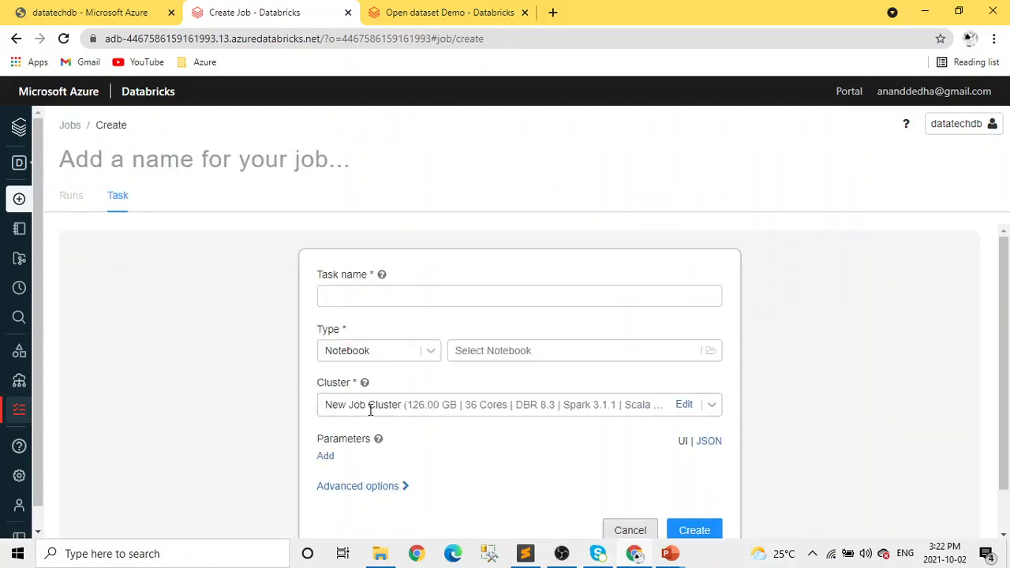
left_click(712, 405)
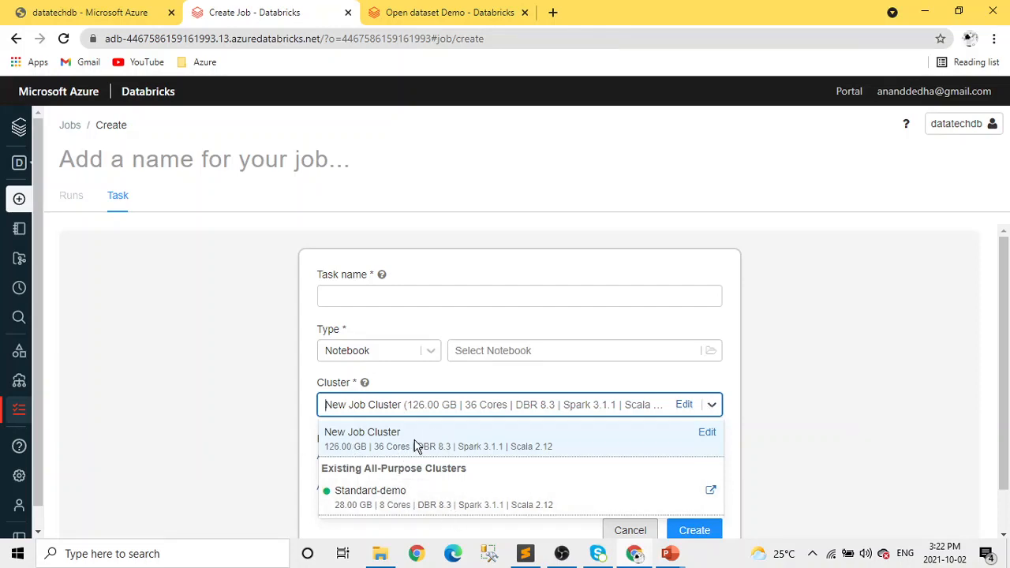
left_click(391, 306)
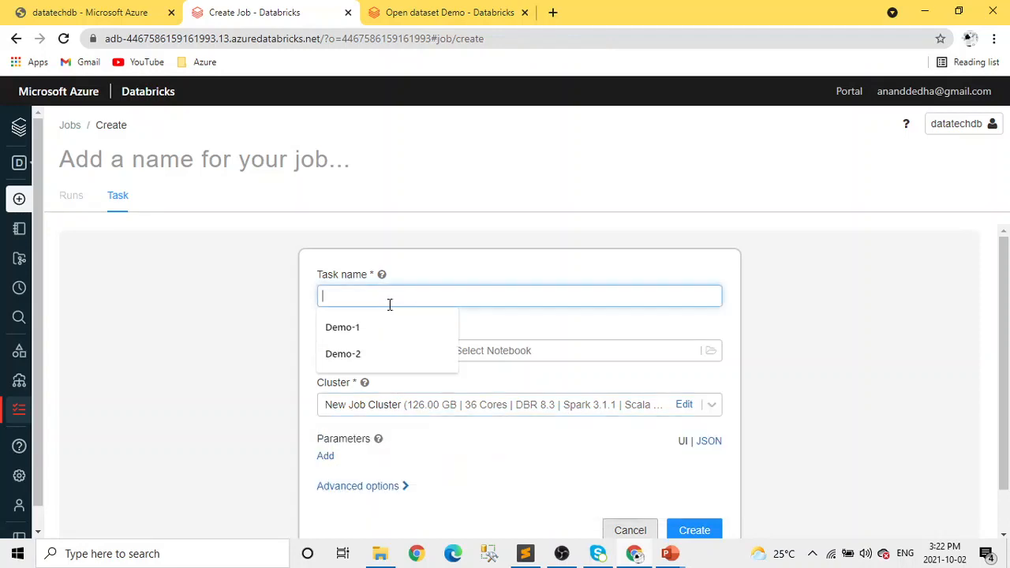
type("tes")
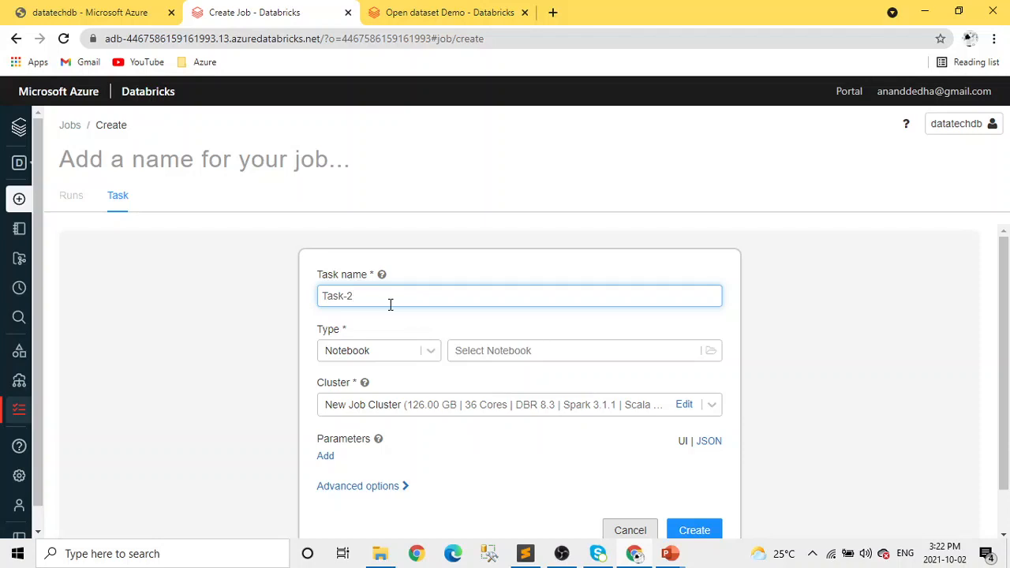
Choose the Hello World notebook from the user's own workspace folder as the task's notebook.
left_click(674, 351)
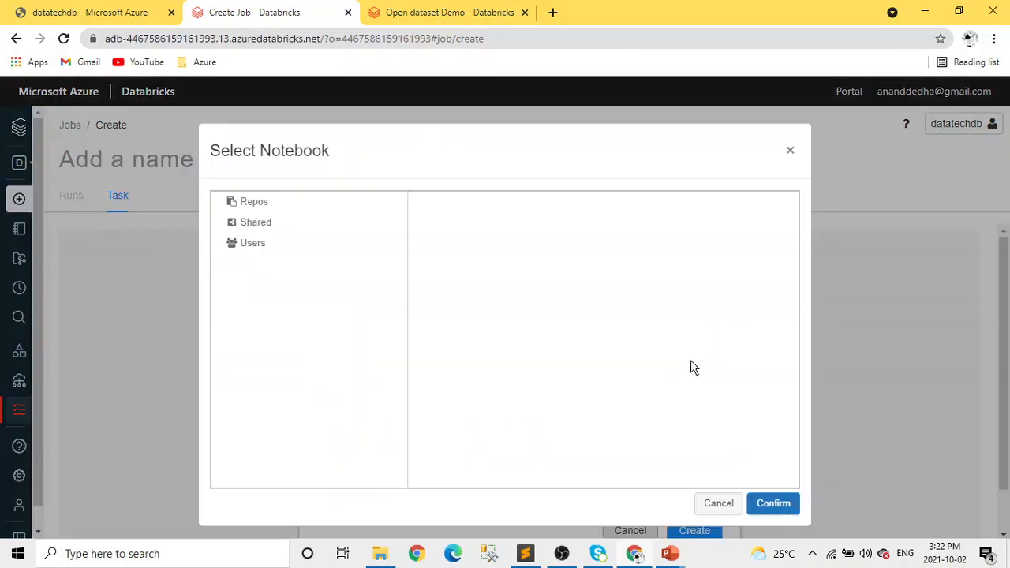
left_click(252, 245)
left_click(488, 206)
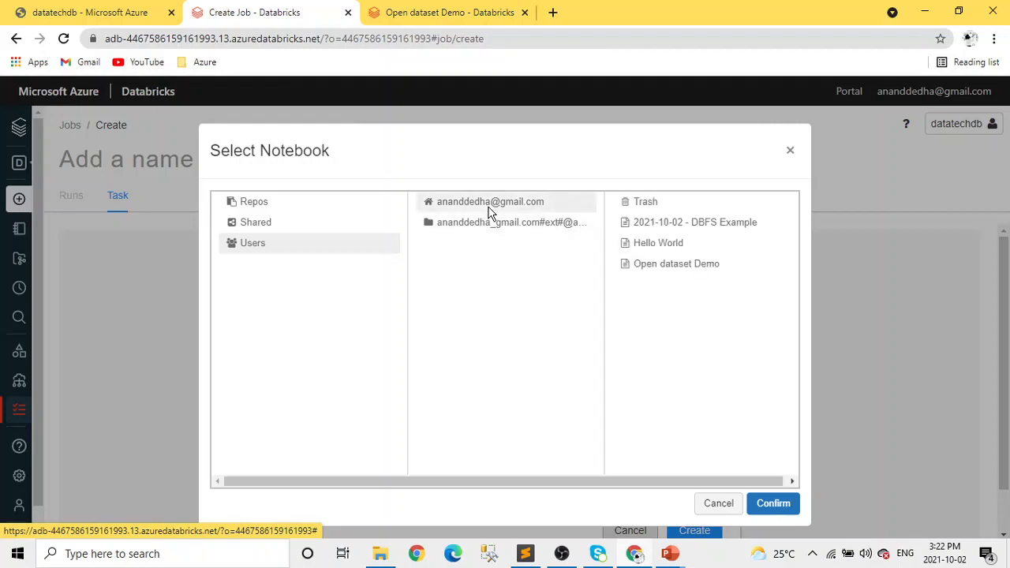
left_click(651, 251)
left_click(779, 506)
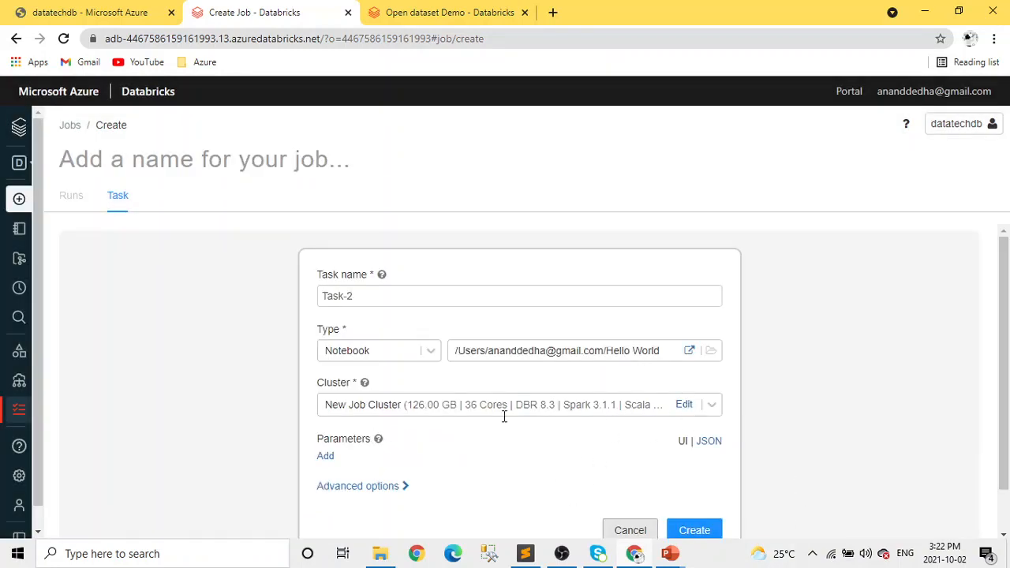
Try the Standard-demo cluster for the task, switch back to New Job Cluster and create the job.
left_click(711, 405)
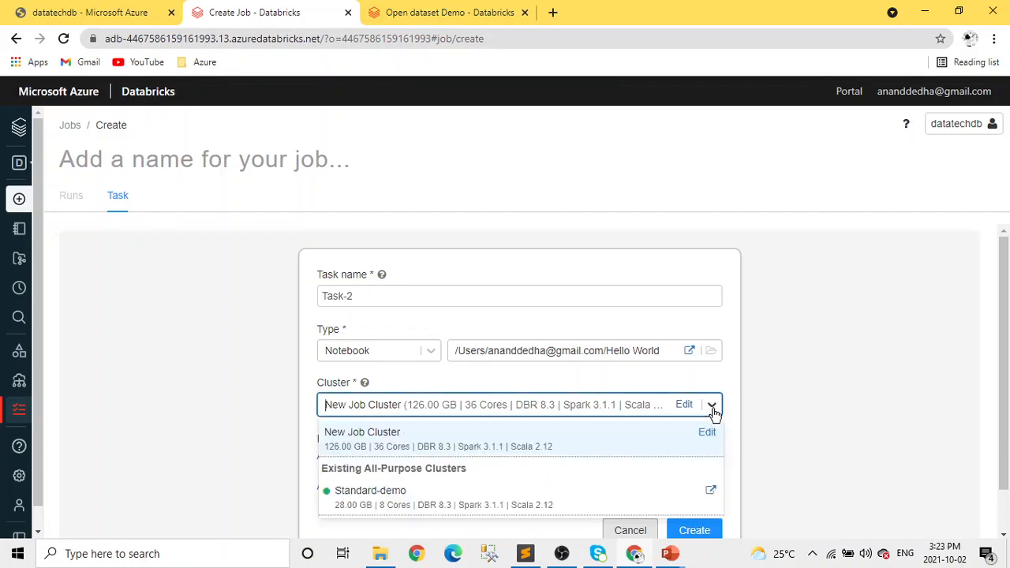
left_click(434, 501)
left_click(712, 404)
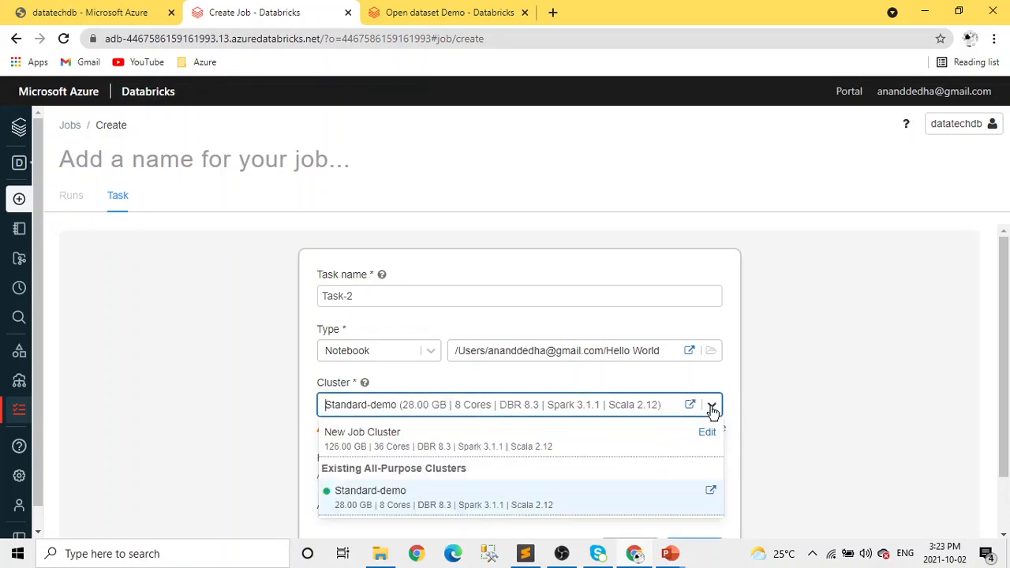
left_click(556, 442)
scroll(624, 474, "down", 1)
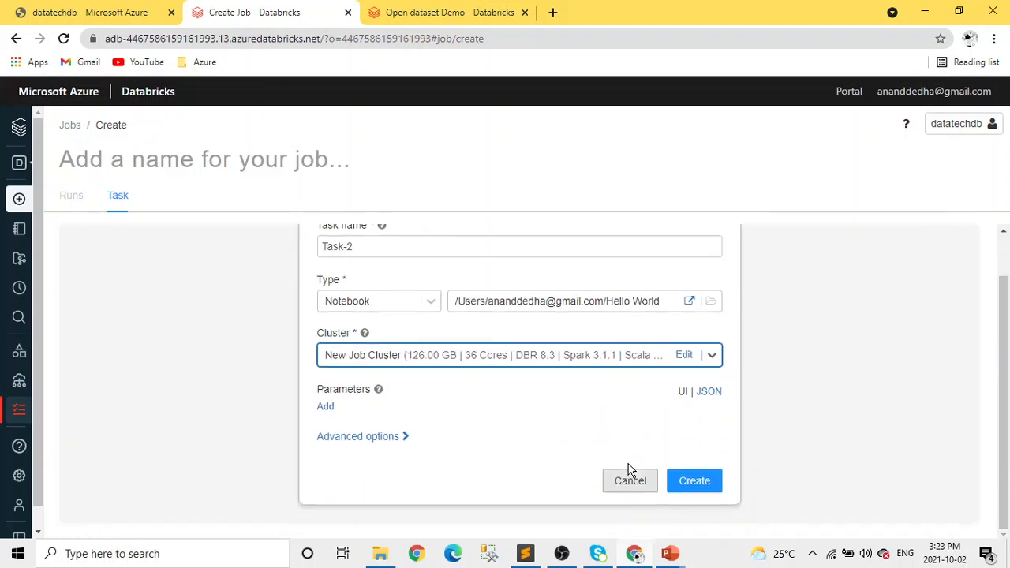
left_click(694, 482)
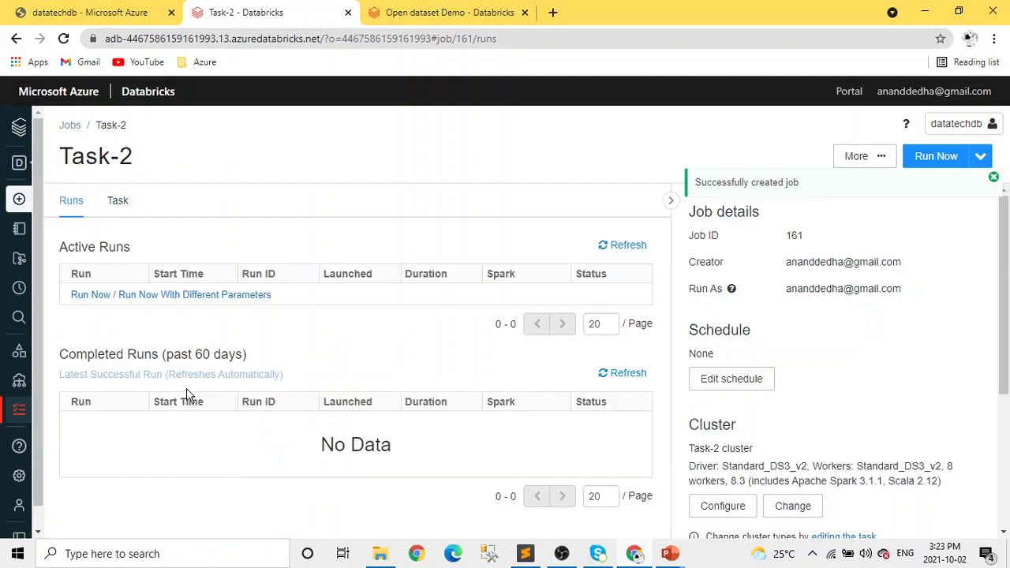
Change the Task-2 job's schedule type to Scheduled, running every month on day 01.
left_click(741, 381)
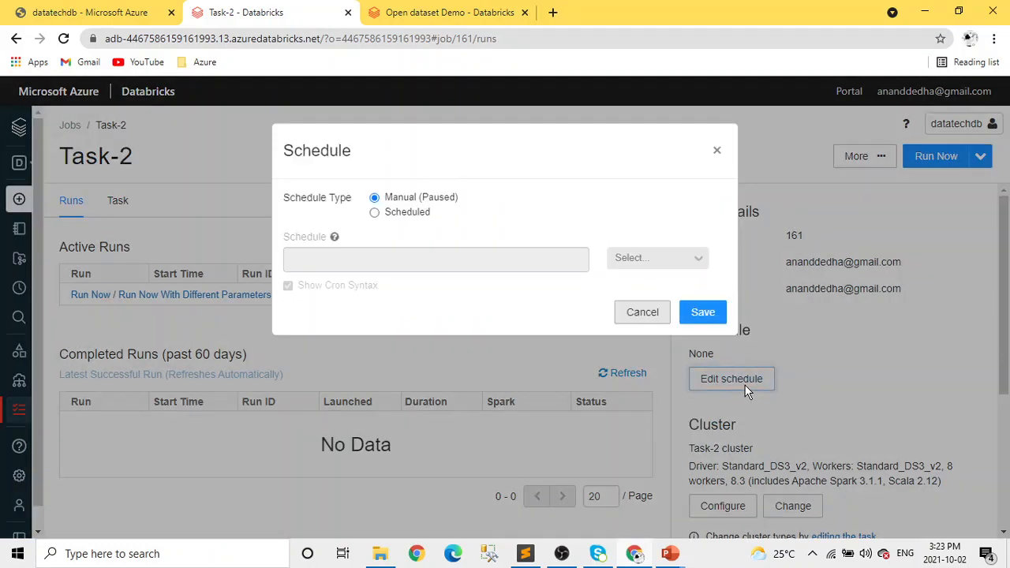
left_click(375, 213)
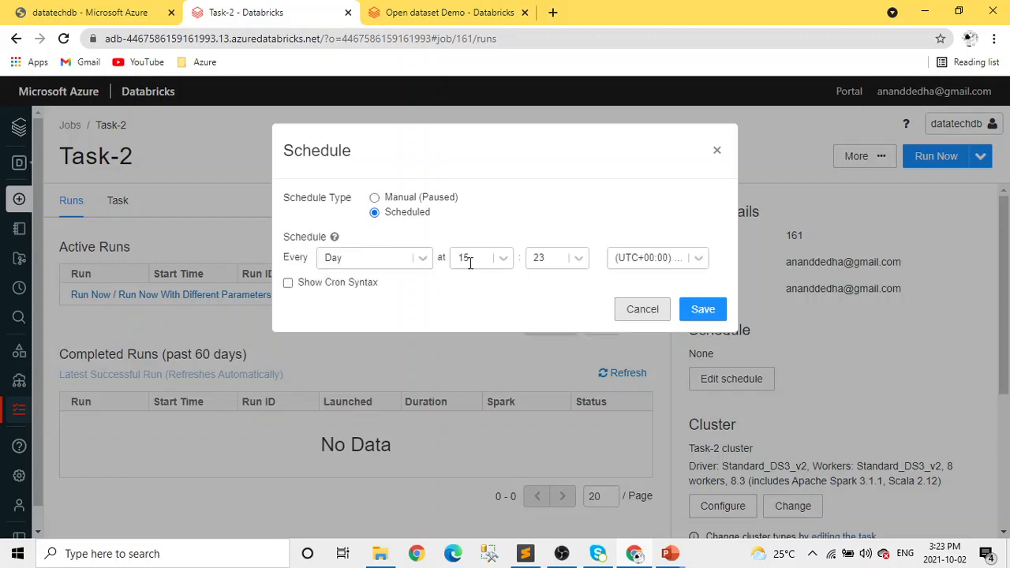
left_click(419, 266)
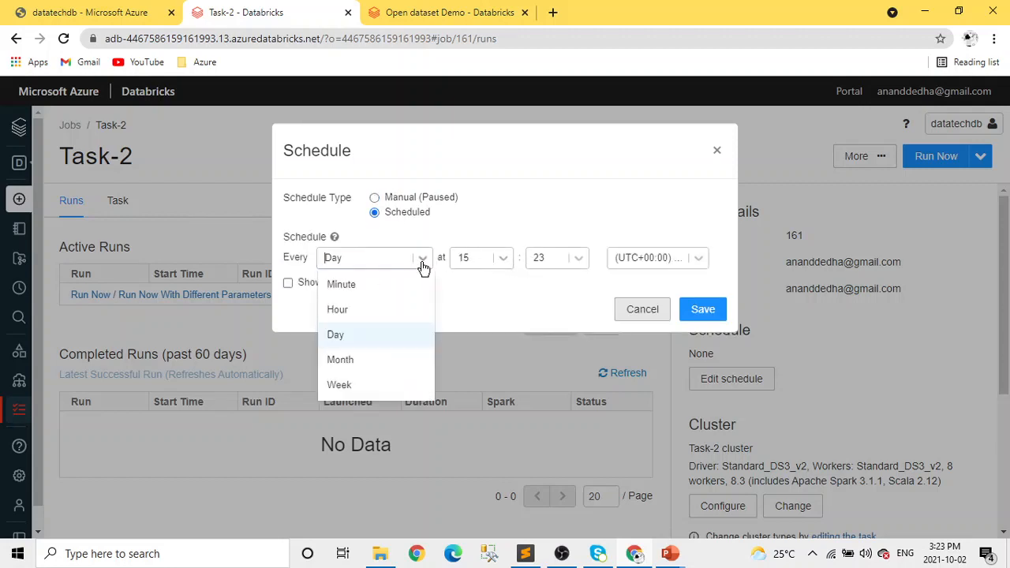
left_click(340, 361)
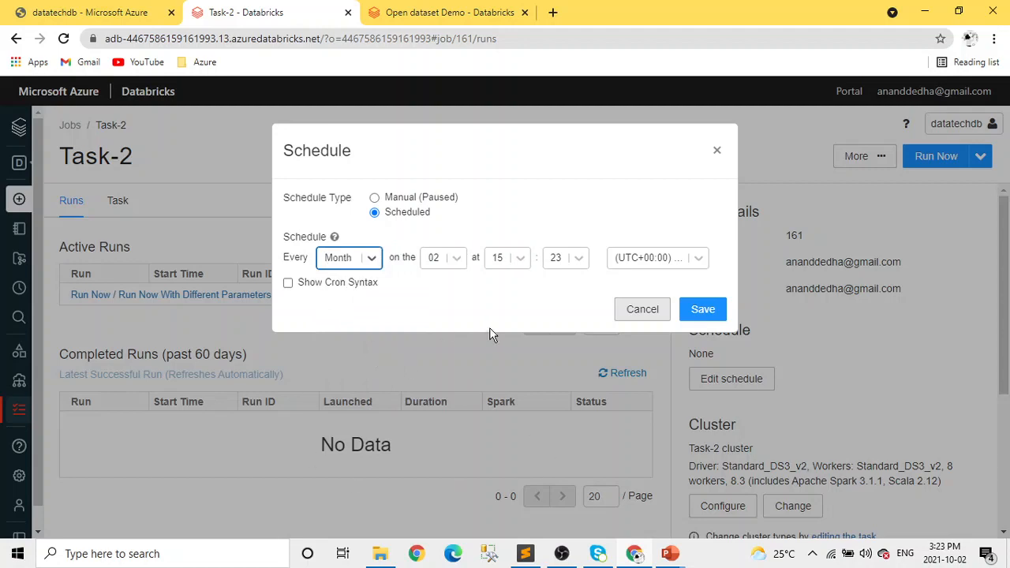
left_click(456, 259)
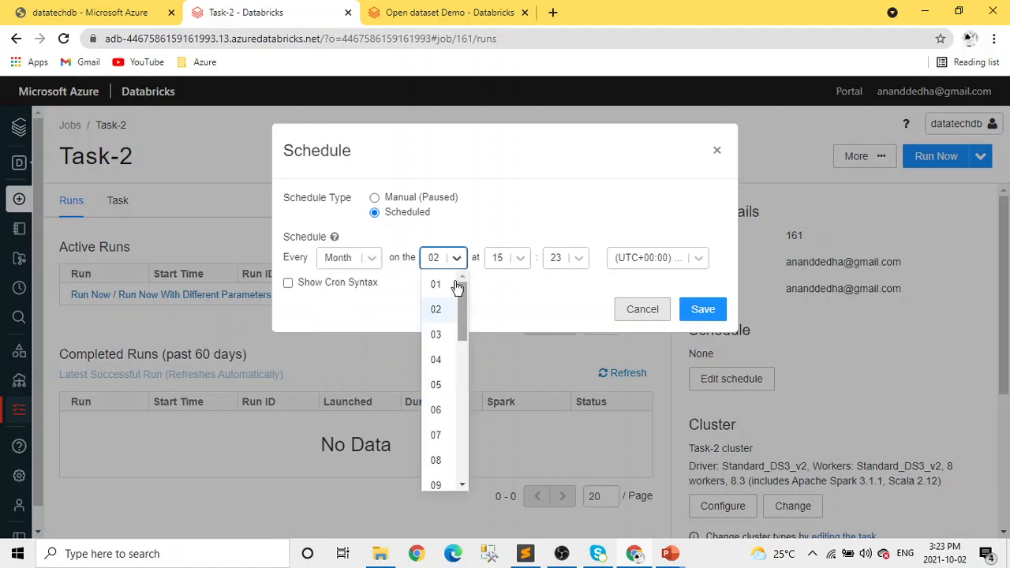
left_click(456, 283)
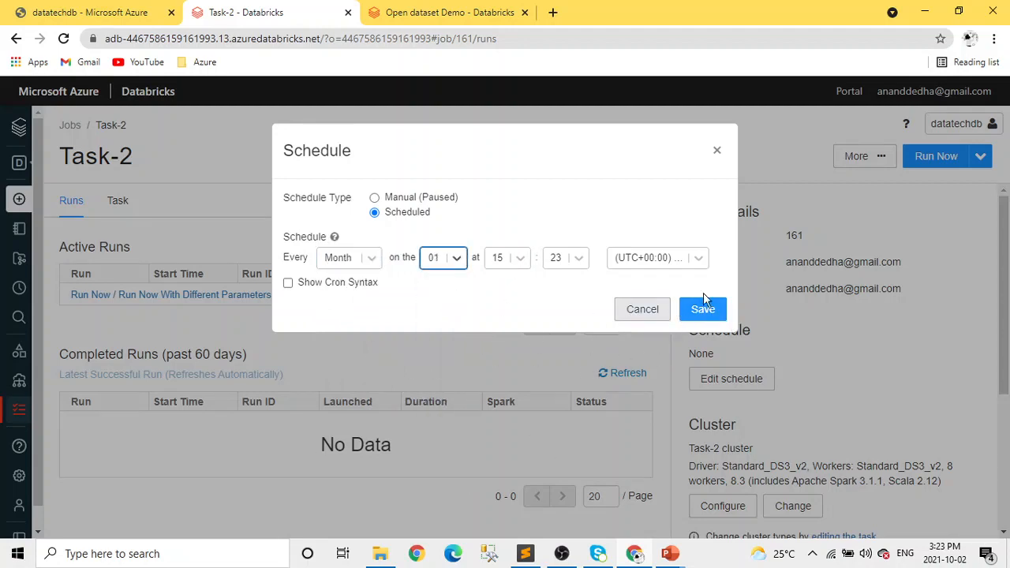
View the schedule's cron syntax, switch back to the regular schedule fields and save the schedule.
left_click(288, 283)
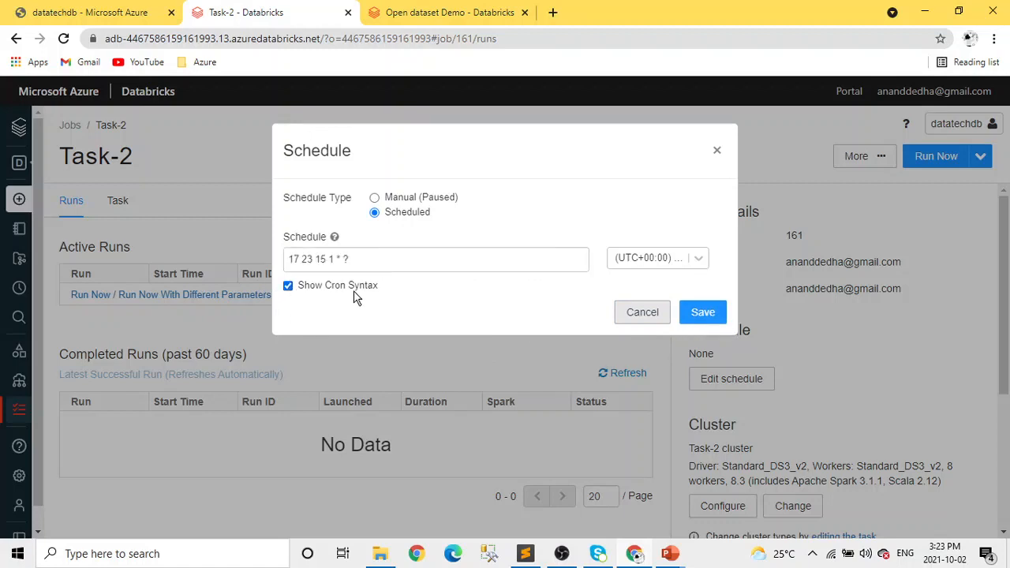
left_click(288, 286)
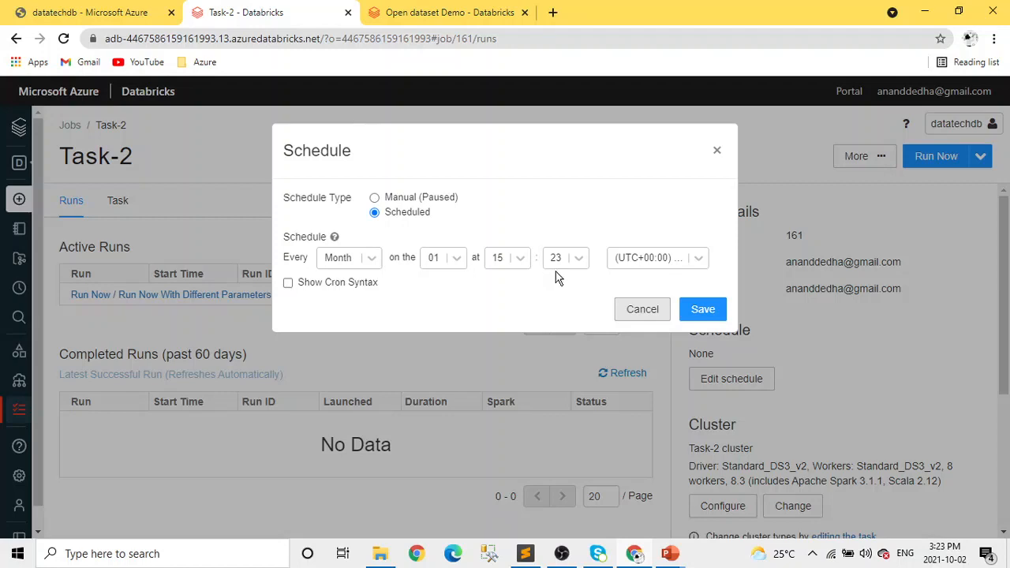
left_click(702, 310)
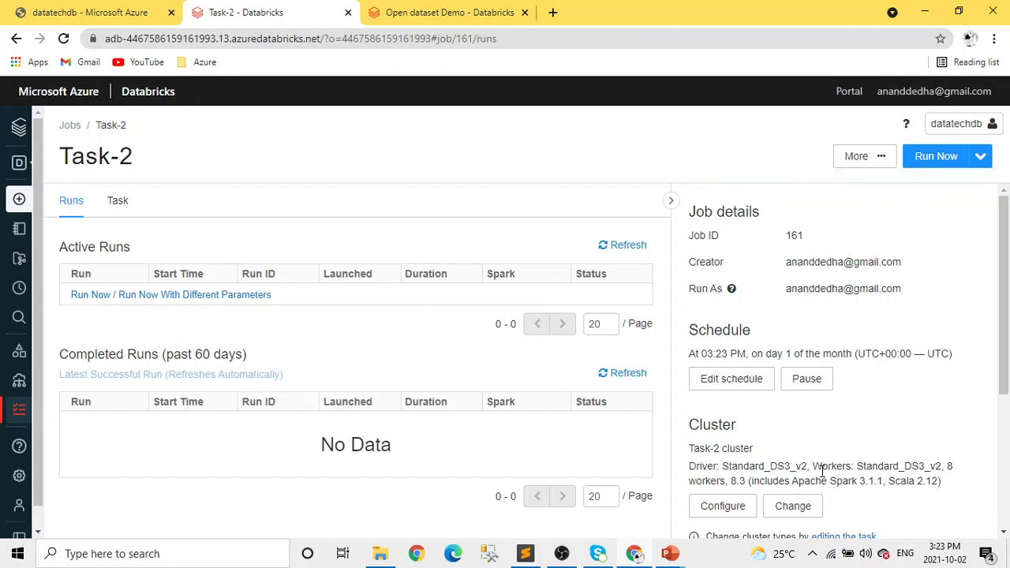
Review the job's schedule, cluster and alert settings, and return to the Databricks home page to look it over.
scroll(818, 466, "down", 2)
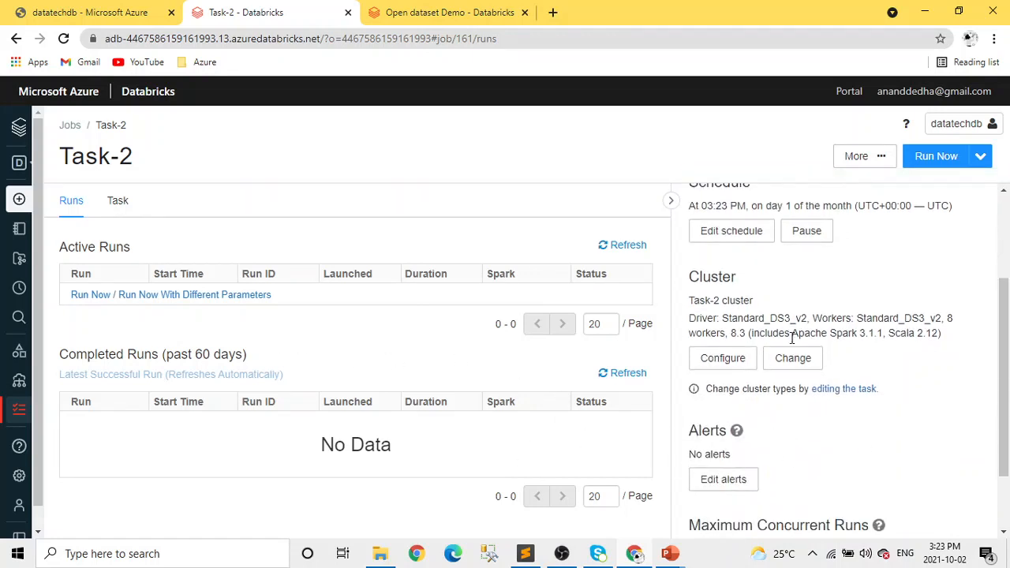
scroll(883, 376, "up", 1)
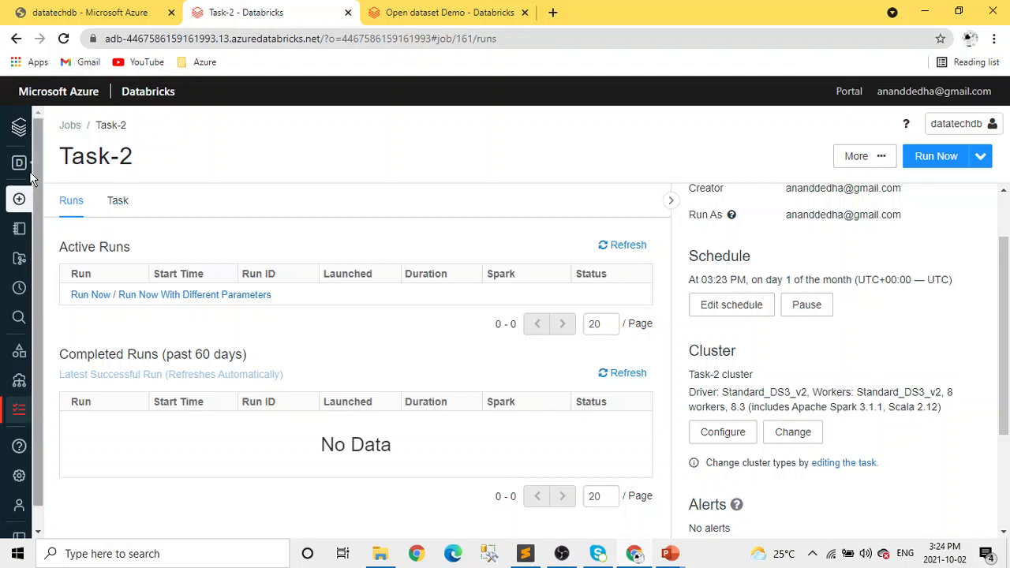
left_click(31, 126)
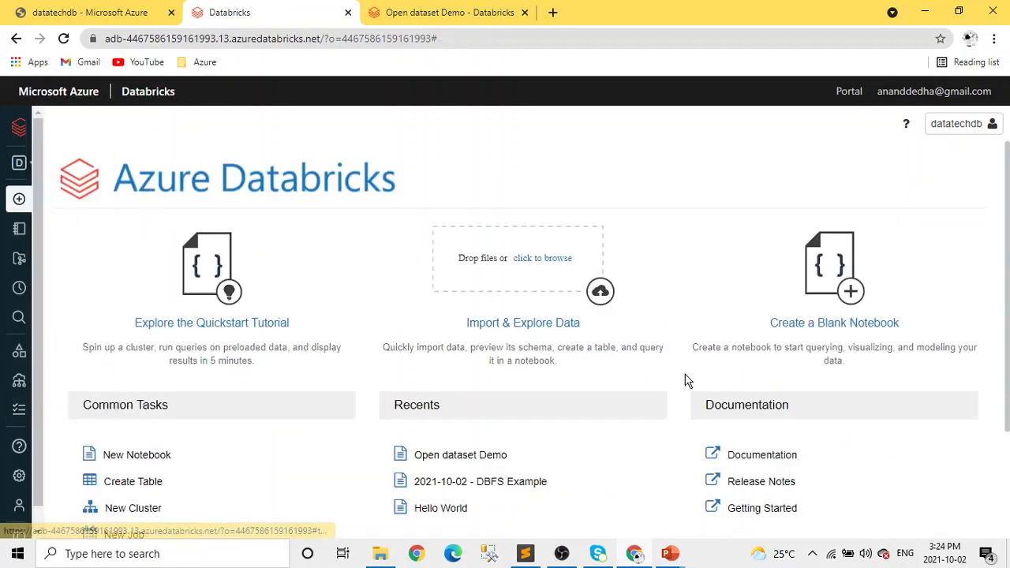
scroll(687, 379, "down", 3)
scroll(689, 387, "up", 3)
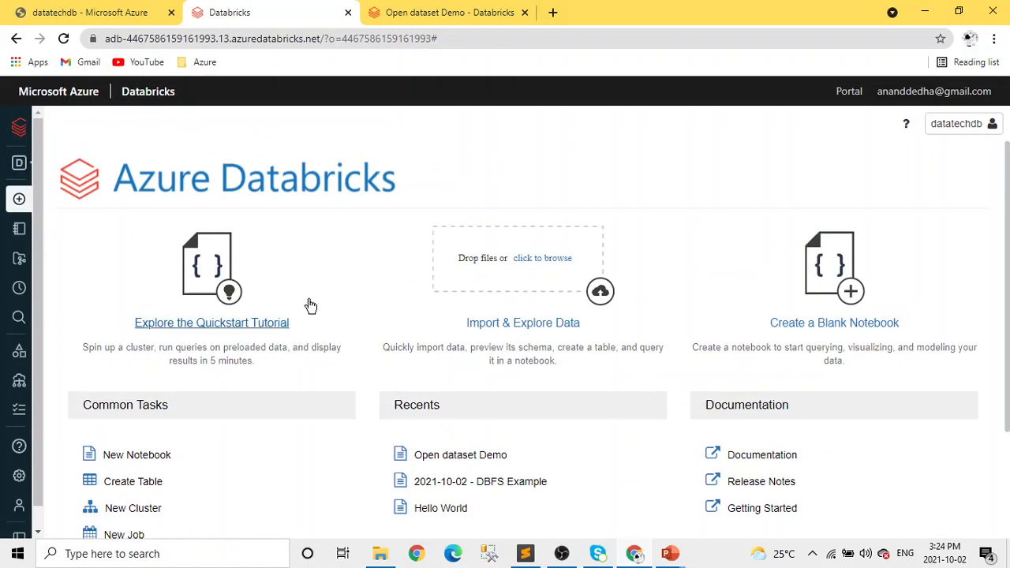